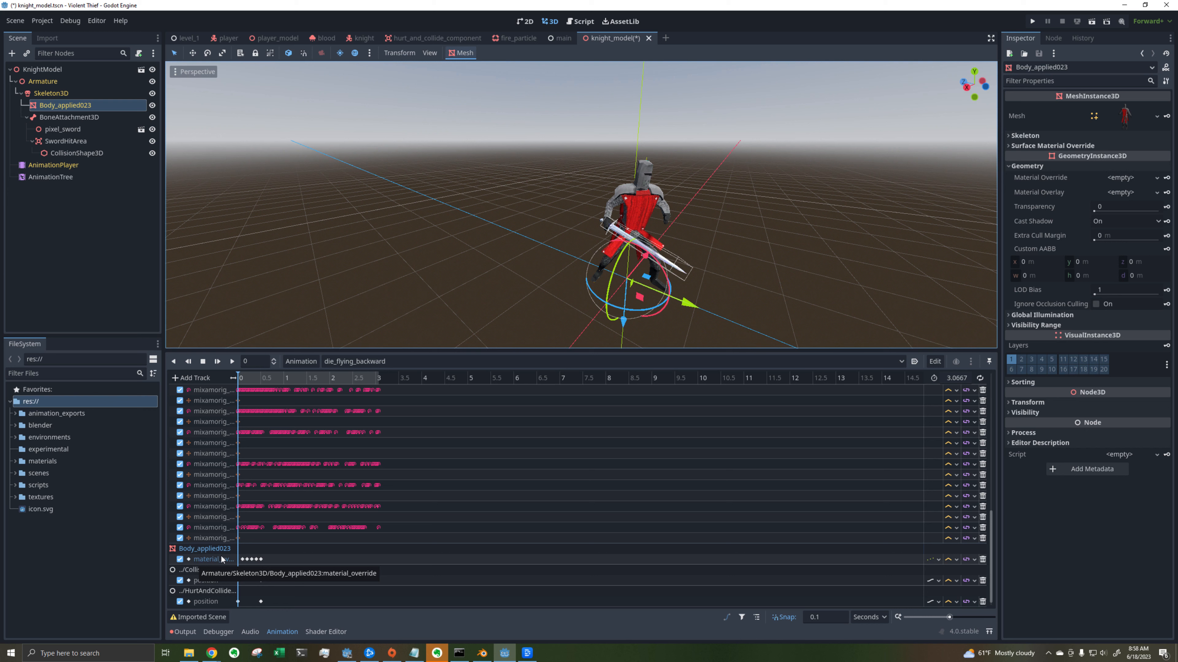
# Step: Scrub through the start of the die_flying_backward animation and play it to review the material override changes
pyautogui.click(245, 378)
pyautogui.click(247, 378)
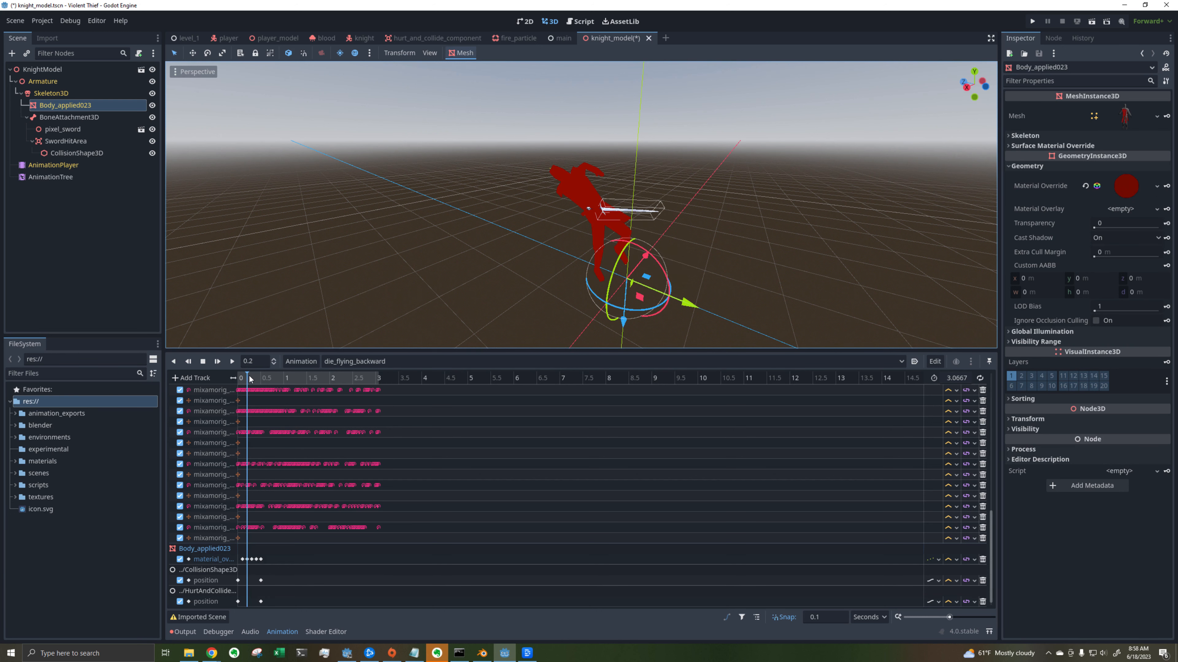
pyautogui.click(251, 378)
pyautogui.moveTo(253, 379); pyautogui.dragTo(281, 379)
pyautogui.click(232, 361)
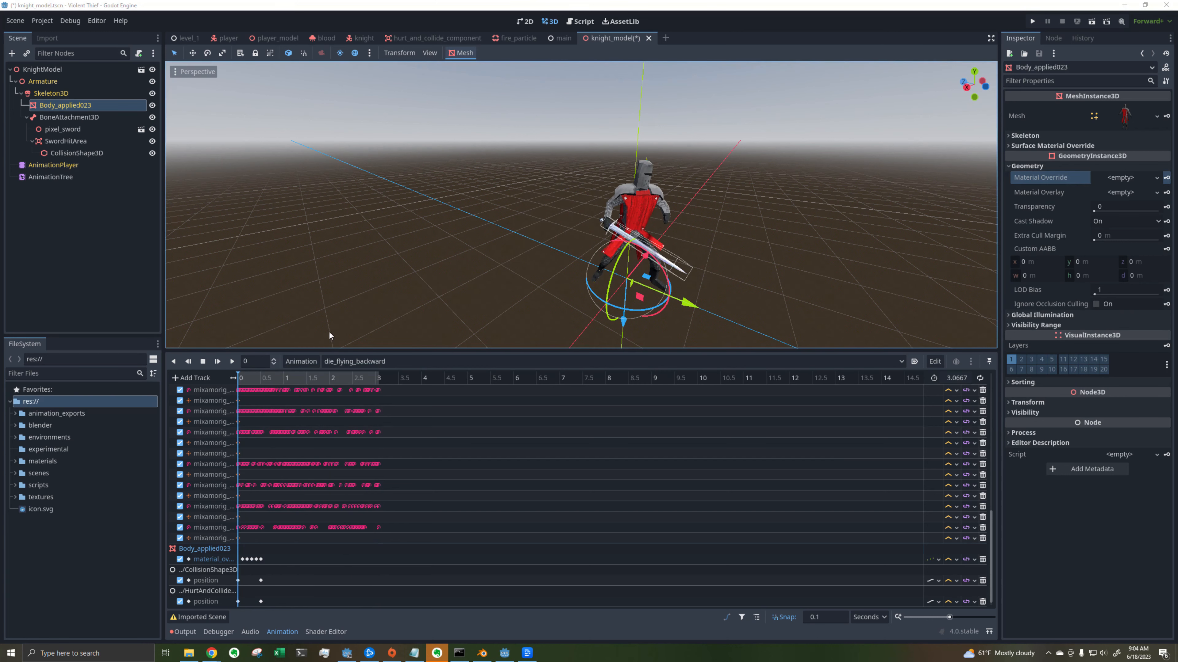
# Step: Save the knight_model scene with die_flying_backward scrubbed to 0.4 s, and view the main scene
pyautogui.click(247, 381)
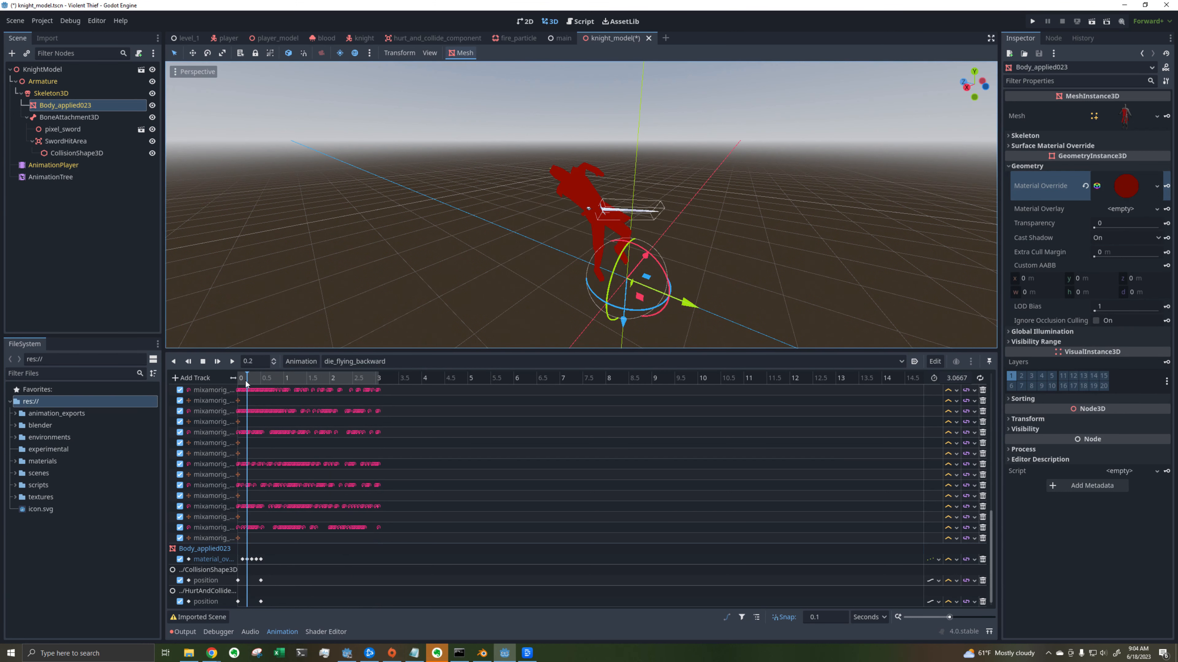
pyautogui.moveTo(249, 383); pyautogui.dragTo(258, 385)
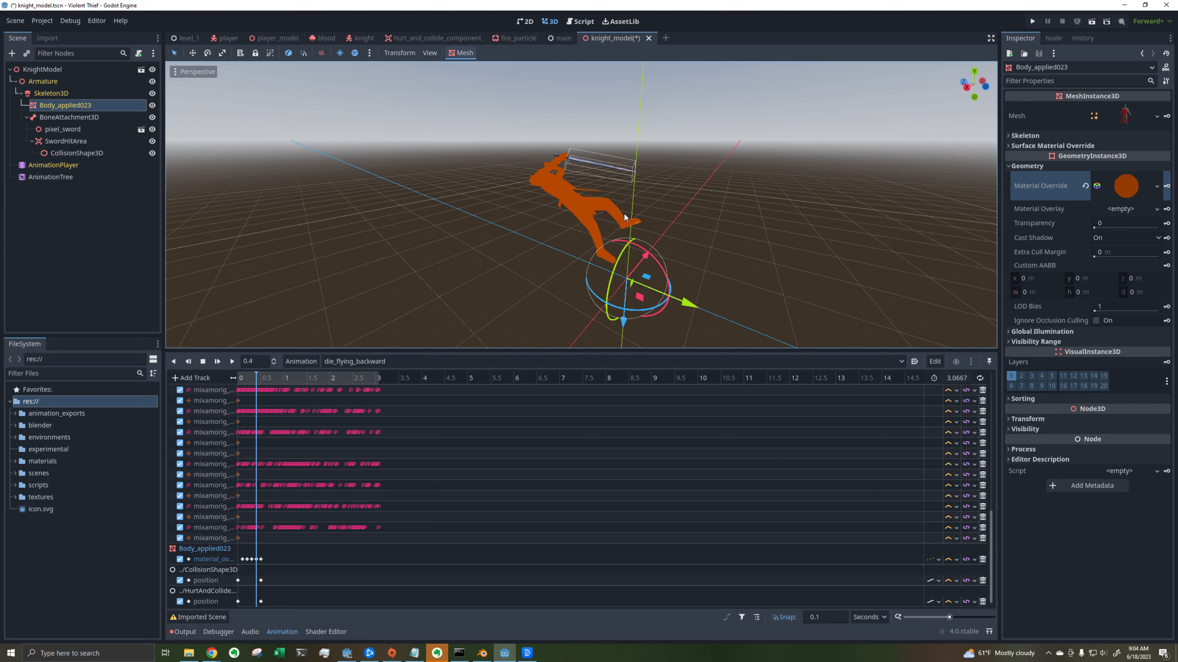
pyautogui.hotkey('ctrl', 's')
pyautogui.press('f')
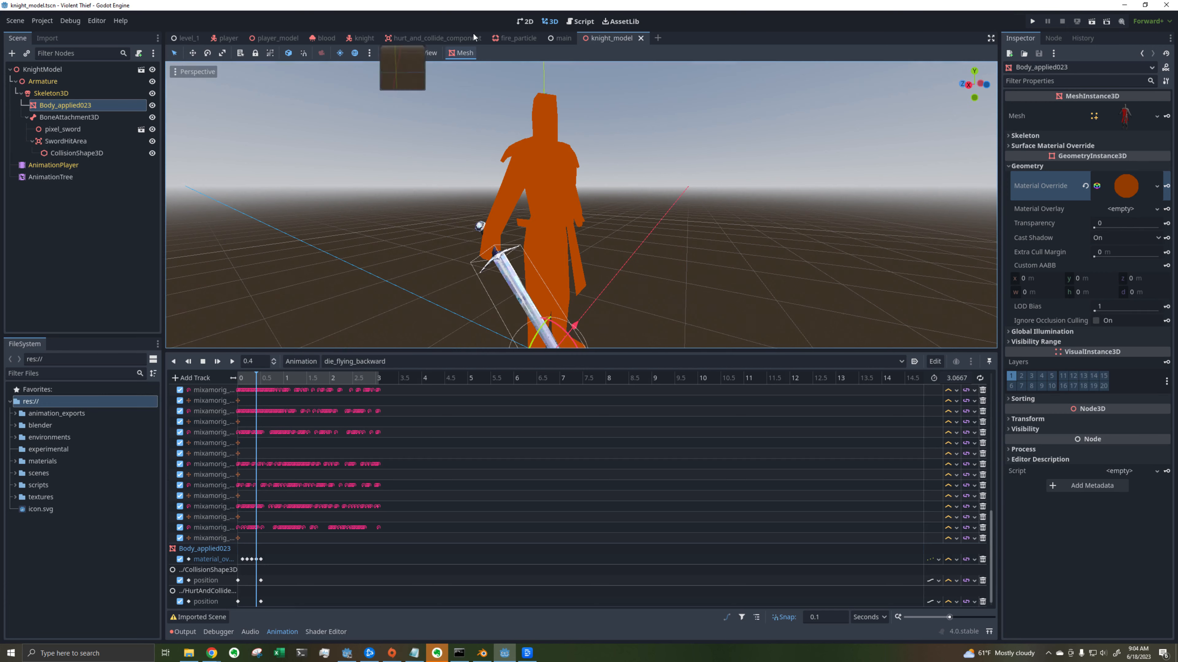
pyautogui.click(561, 39)
pyautogui.moveTo(562, 189); pyautogui.dragTo(481, 205, button='middle')
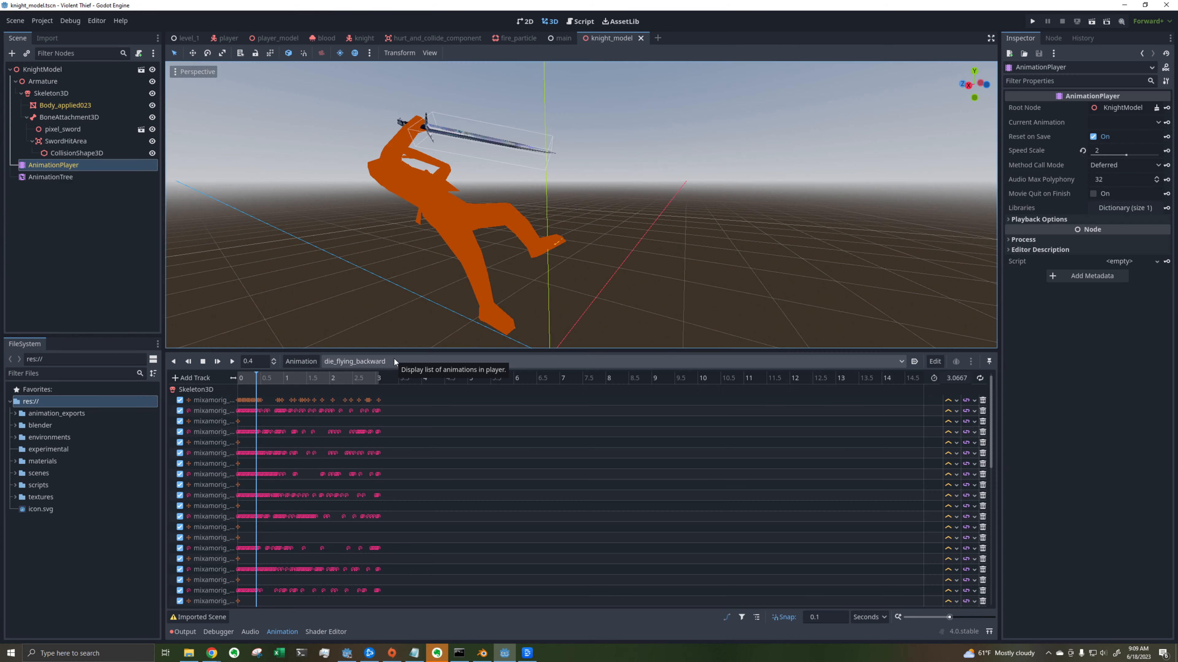
# Step: Add a property track for Body_applied023's material_override to the RESET animation
pyautogui.click(393, 359)
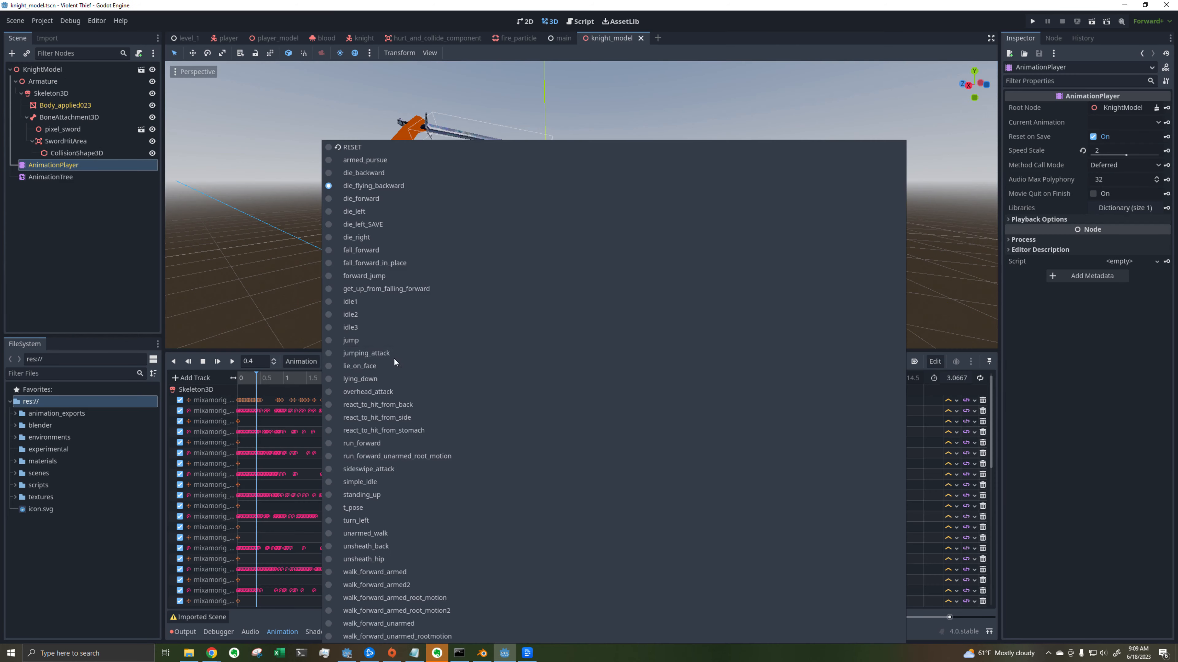
pyautogui.click(480, 152)
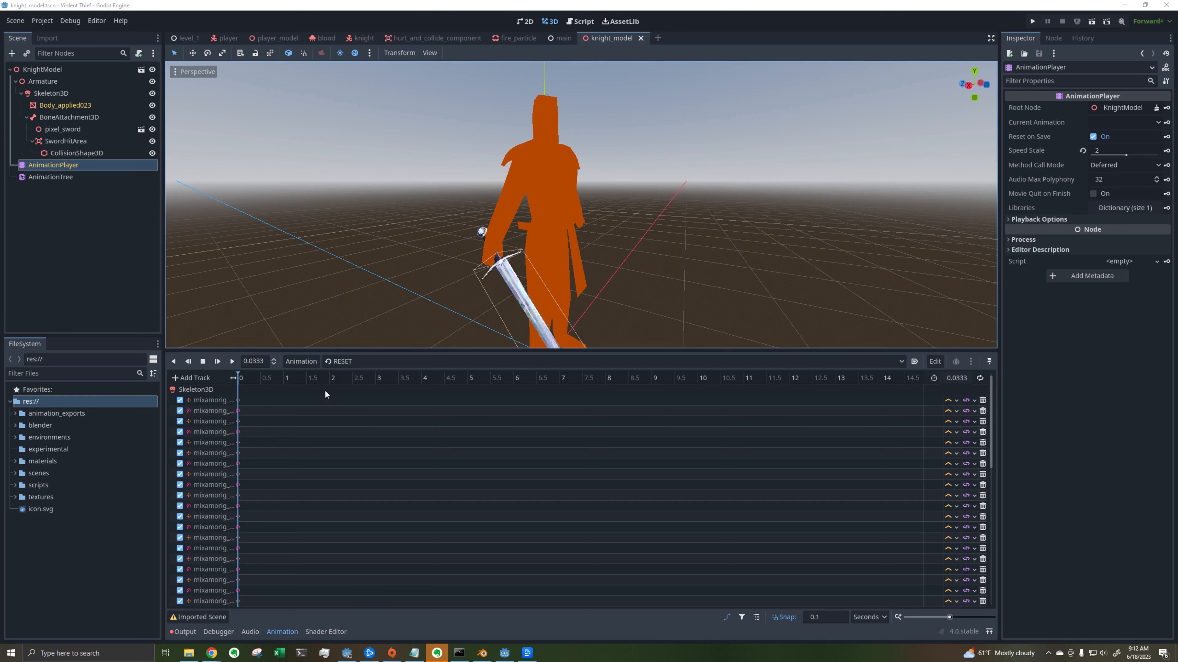
pyautogui.click(198, 378)
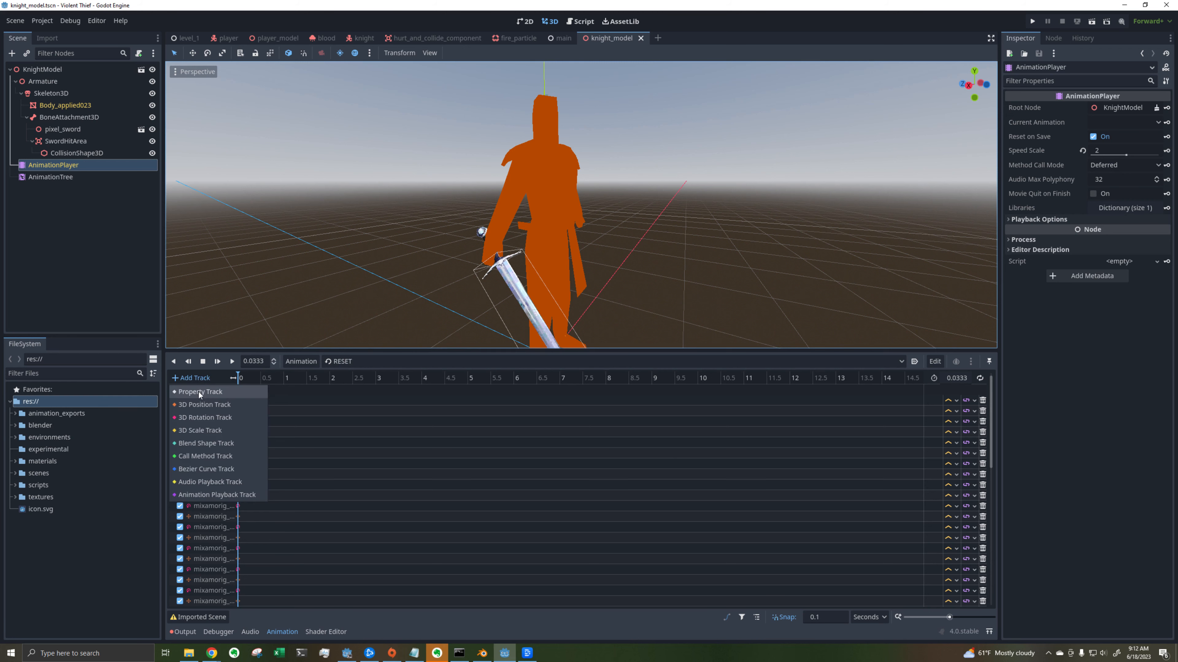
pyautogui.click(199, 392)
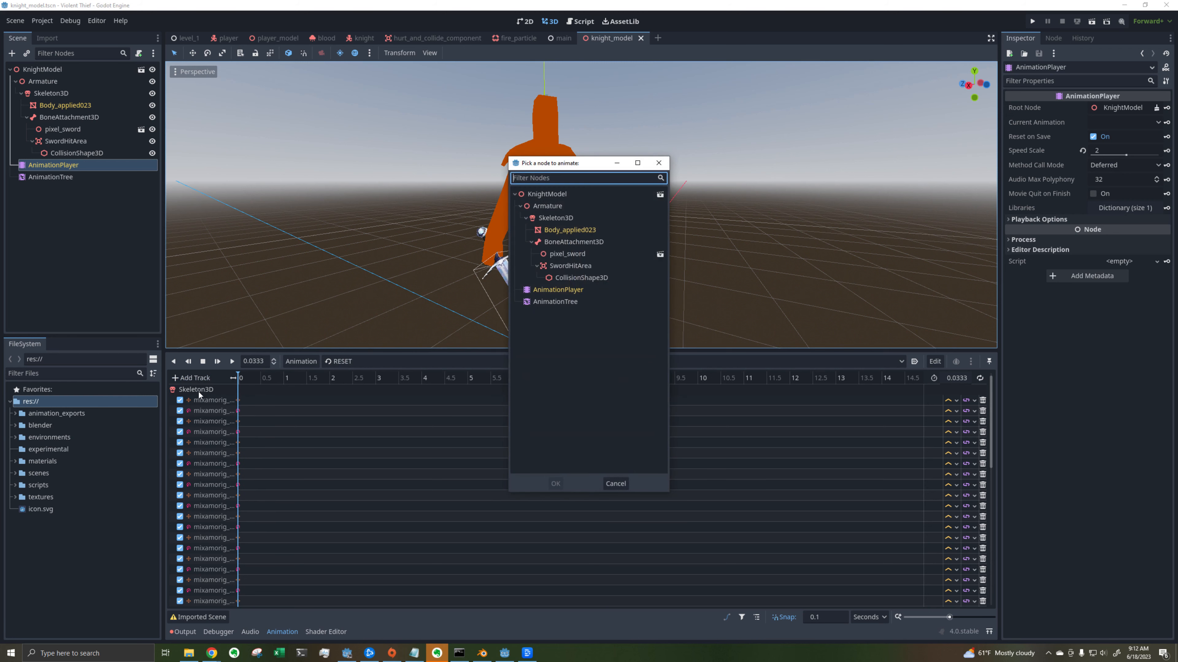
pyautogui.doubleClick(570, 230)
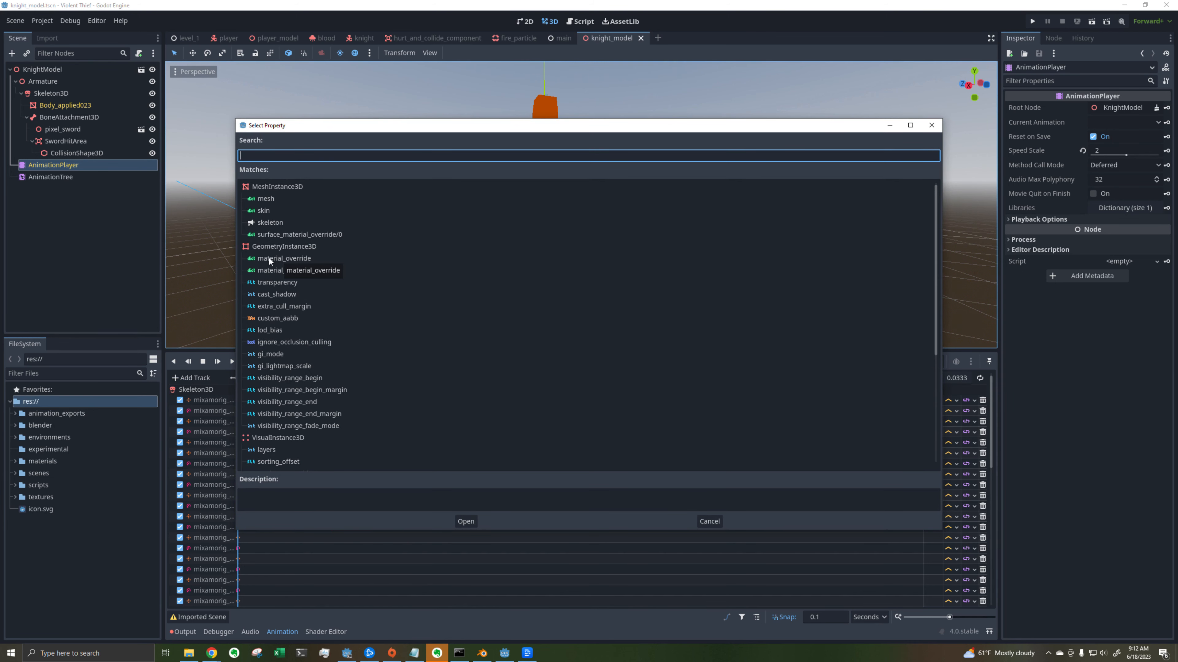
pyautogui.doubleClick(268, 258)
pyautogui.scroll(-2, 298, 427)
pyautogui.scroll(-5, 298, 427)
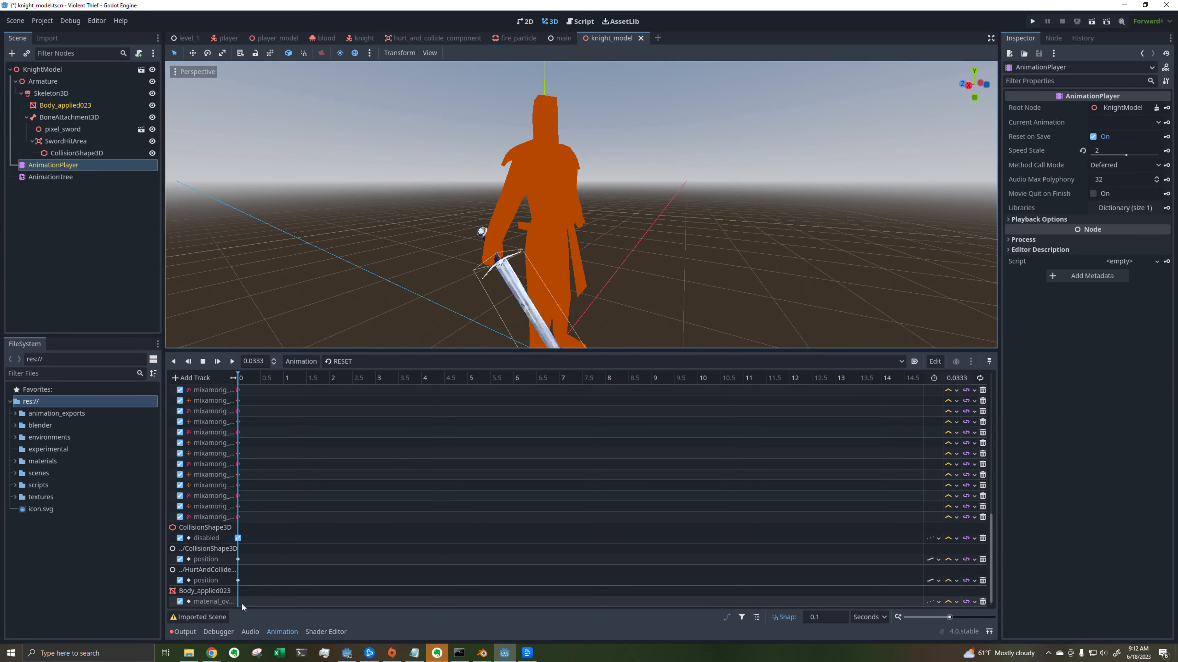
# Step: Insert a key at time 0 on RESET's material_override track and clear its material value
pyautogui.click(238, 602)
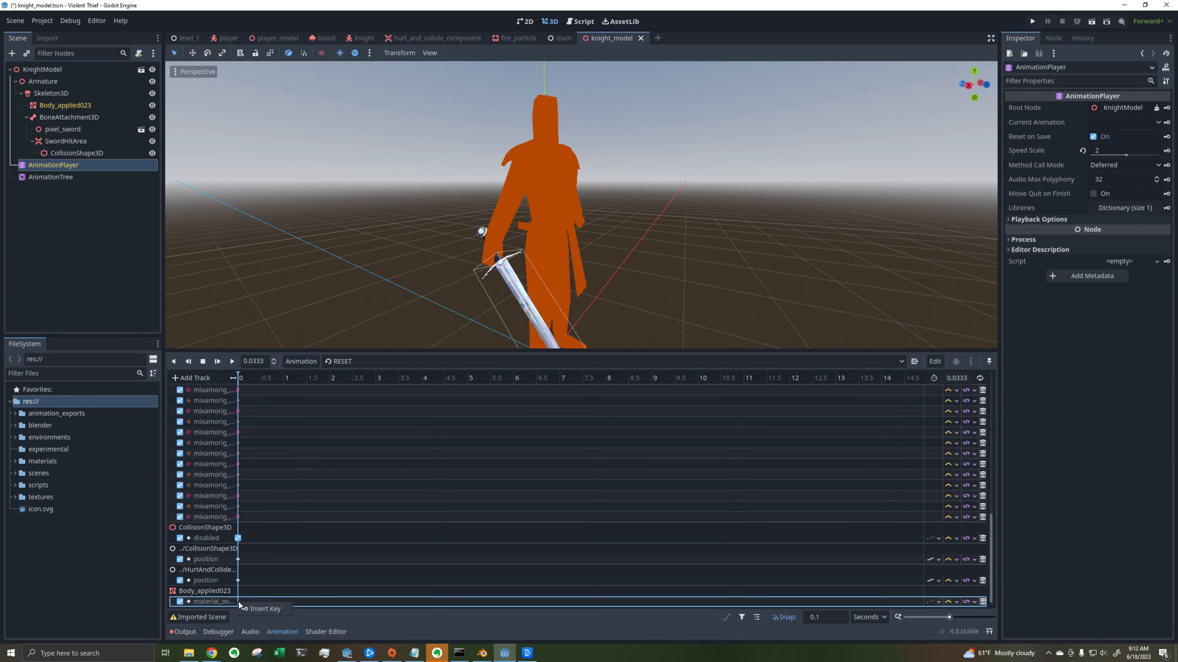
pyautogui.click(238, 601)
pyautogui.click(1164, 128)
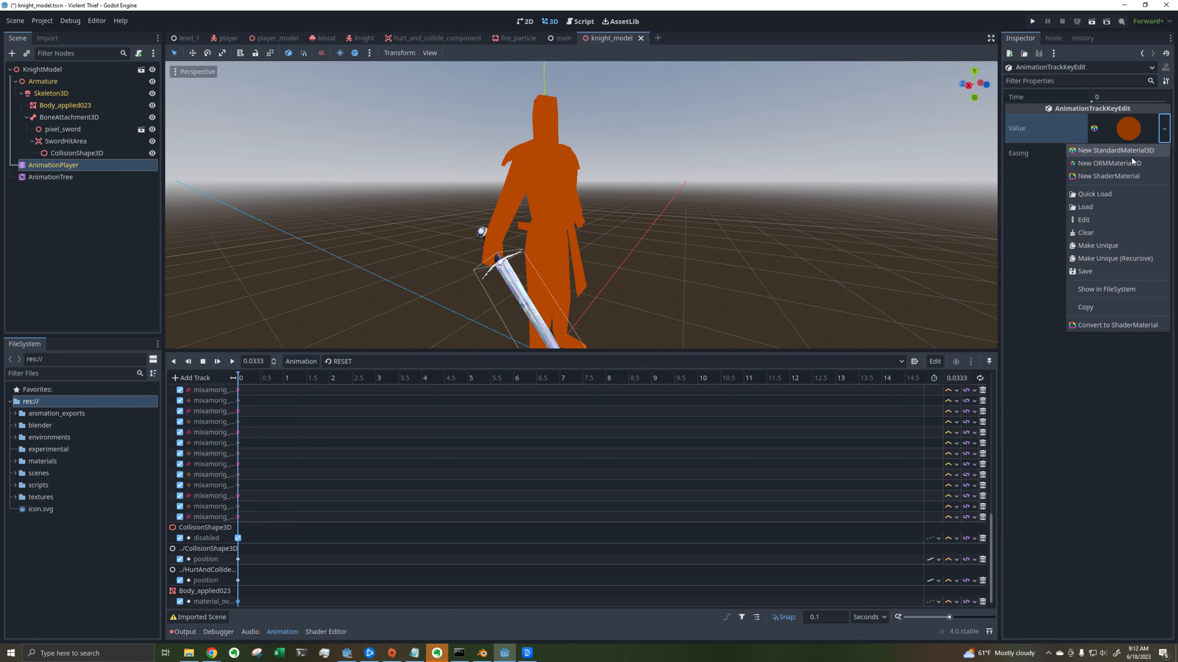
pyautogui.click(1105, 232)
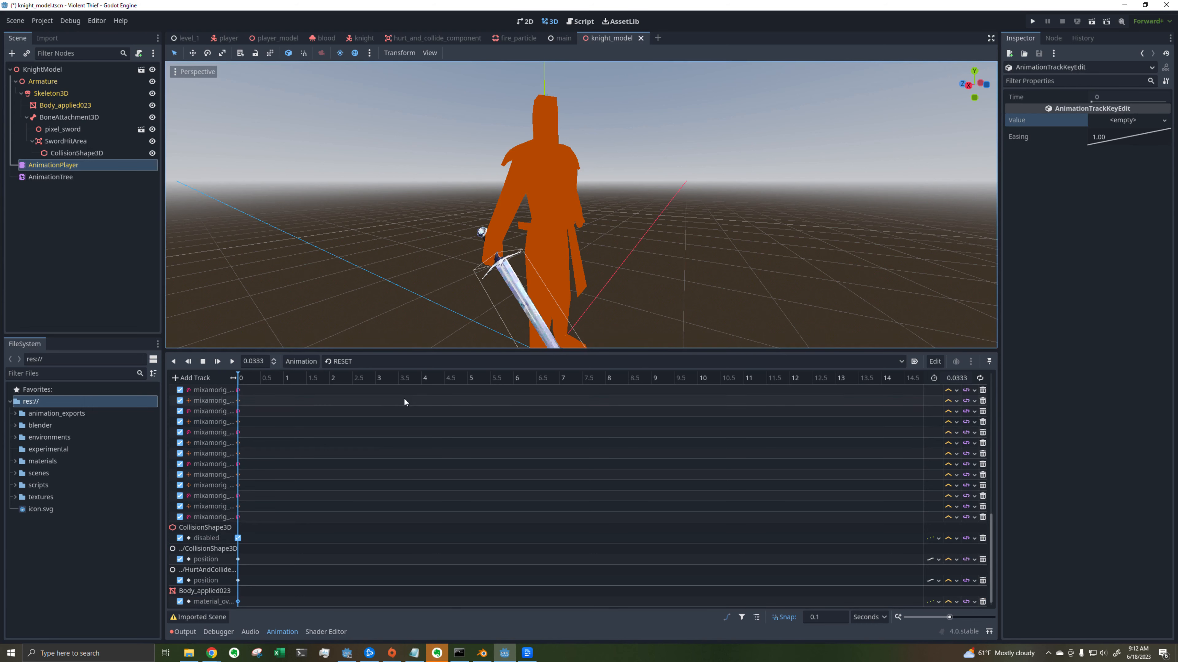
# Step: Switch between the RESET and armed_pursue animations to check the knight's material
pyautogui.click(365, 362)
pyautogui.click(371, 147)
pyautogui.click(362, 363)
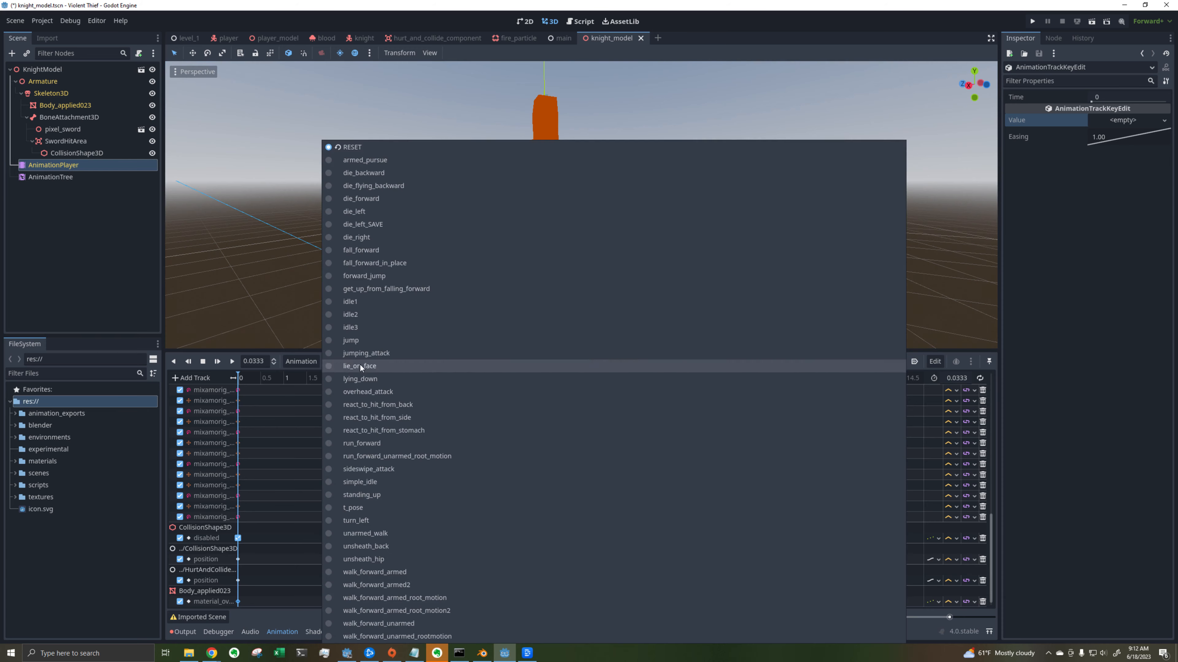
pyautogui.click(378, 160)
pyautogui.click(355, 364)
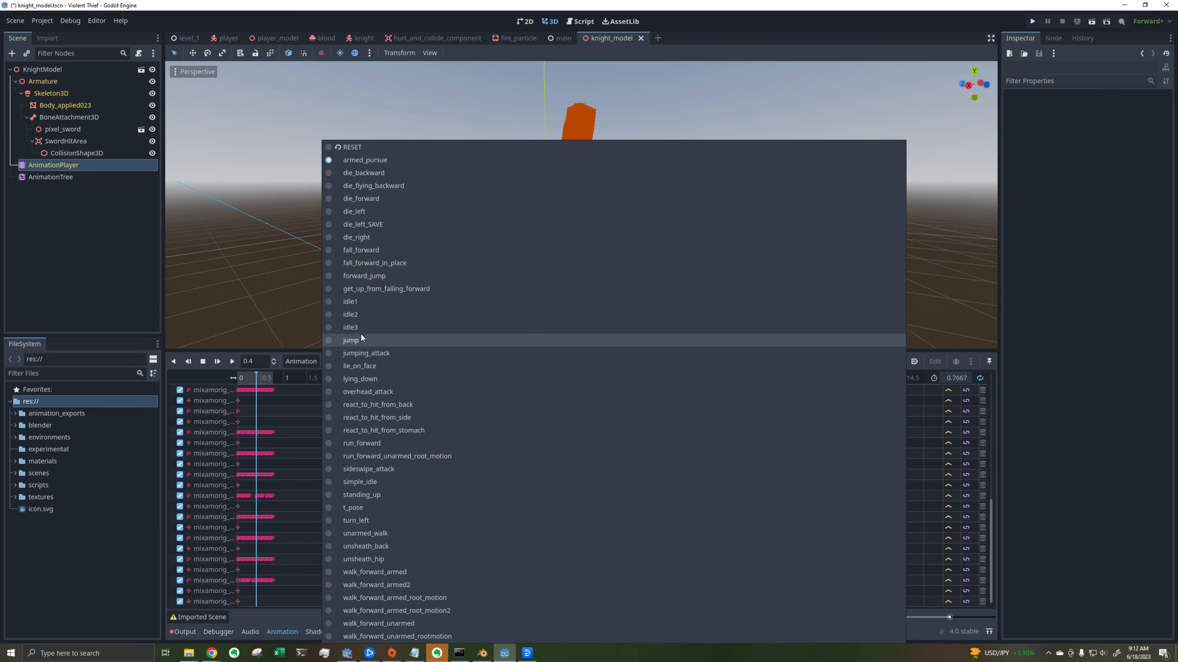
pyautogui.click(370, 145)
# Step: Show the die_flying_backward animation at 0.4 s and examine the knight's pose and material
pyautogui.moveTo(566, 196); pyautogui.dragTo(527, 204, button='middle')
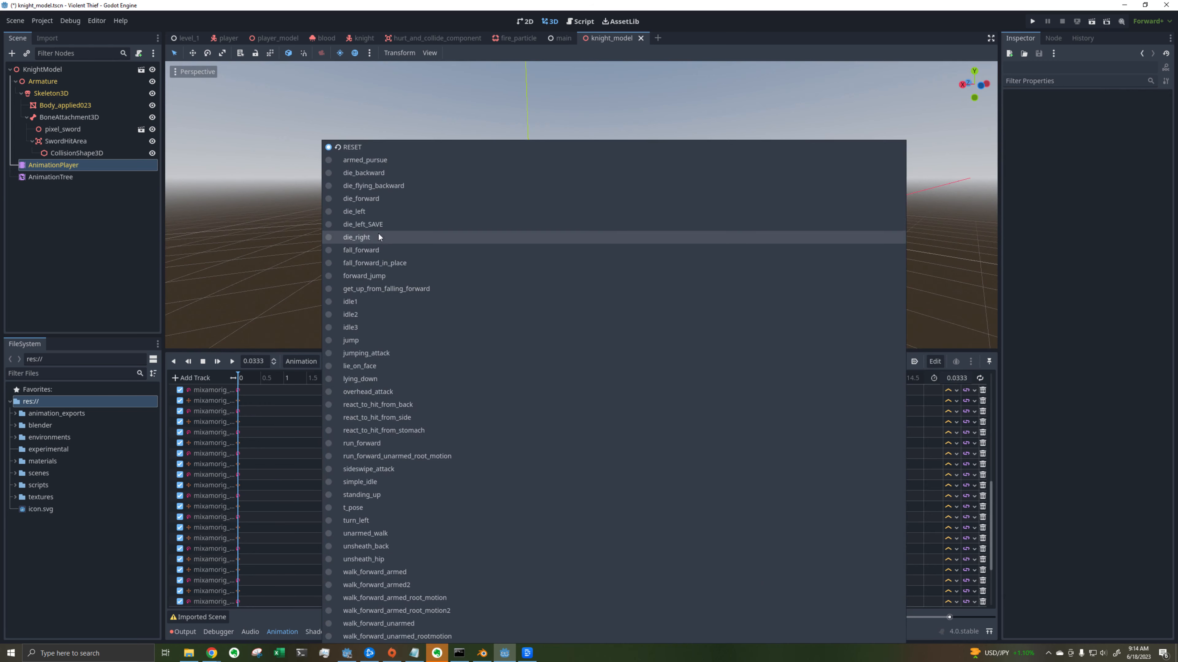
pyautogui.click(409, 187)
pyautogui.click(257, 378)
pyautogui.moveTo(258, 378); pyautogui.dragTo(256, 380)
pyautogui.moveTo(520, 232)
pyautogui.mouseDown(button='middle')
pyautogui.moveTo(496, 225)
pyautogui.moveTo(481, 247)
pyautogui.moveTo(462, 210)
pyautogui.moveTo(540, 215)
pyautogui.moveTo(521, 212)
pyautogui.mouseUp(button='middle')
pyautogui.scroll(4, 502, 205)
# Step: Compare the knight's appearance in the level_1, main and knight_model scenes
pyautogui.click(187, 39)
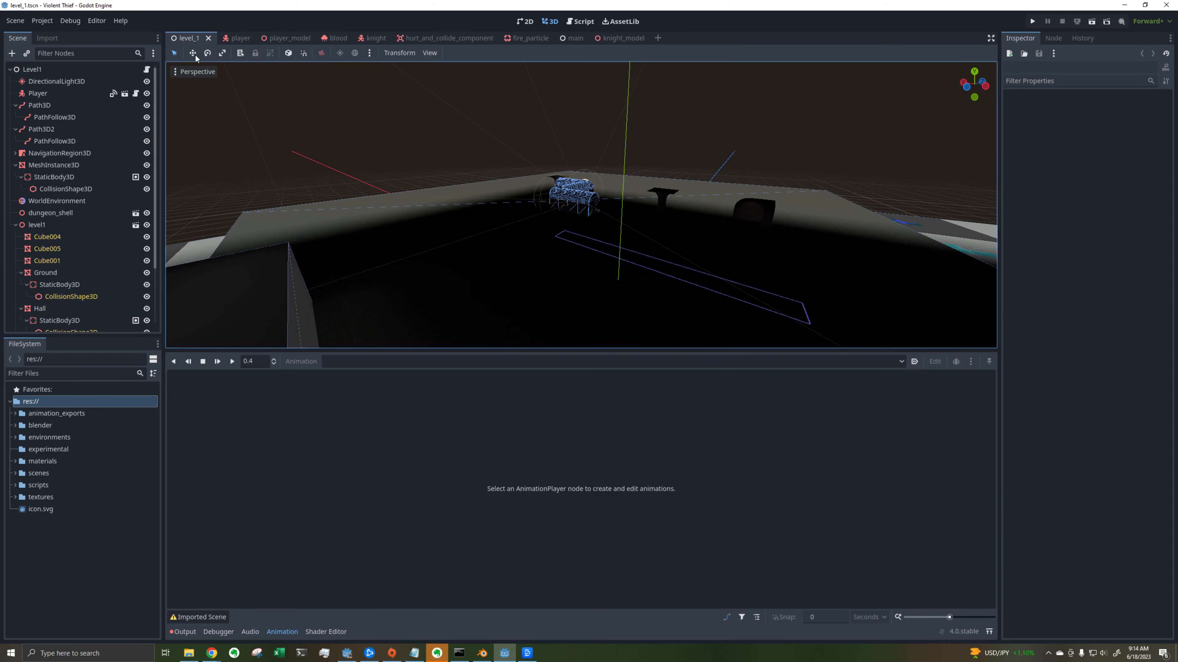
pyautogui.click(573, 38)
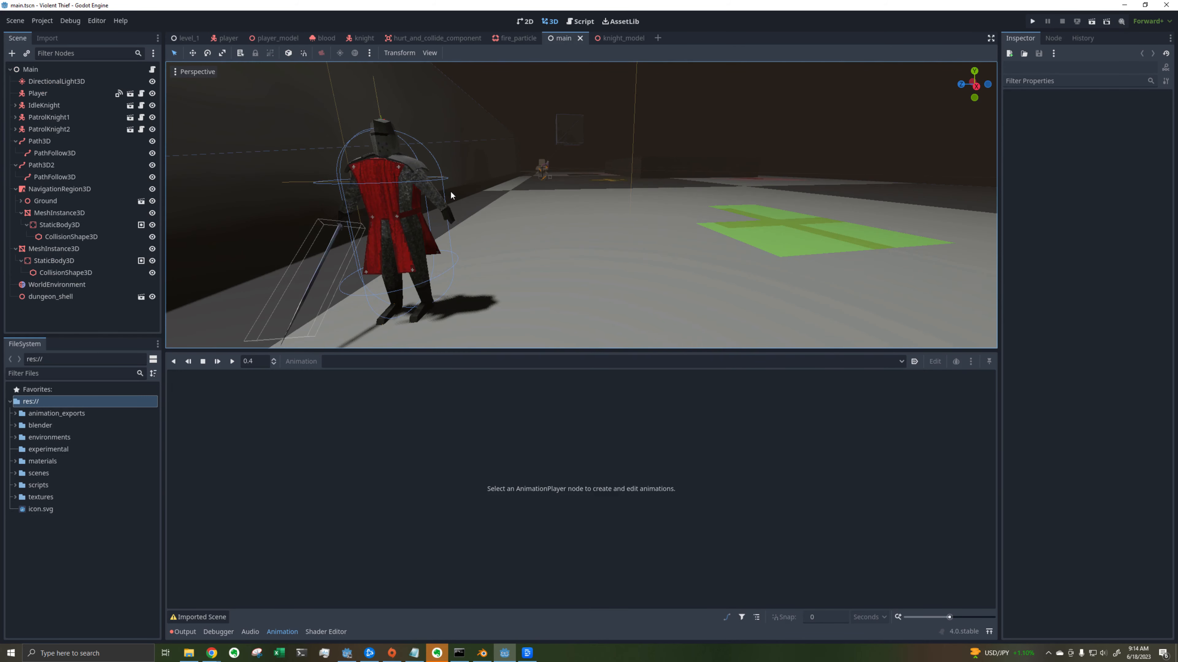
pyautogui.moveTo(451, 195)
pyautogui.mouseDown(button='middle')
pyautogui.moveTo(467, 191)
pyautogui.moveTo(455, 194)
pyautogui.mouseUp(button='middle')
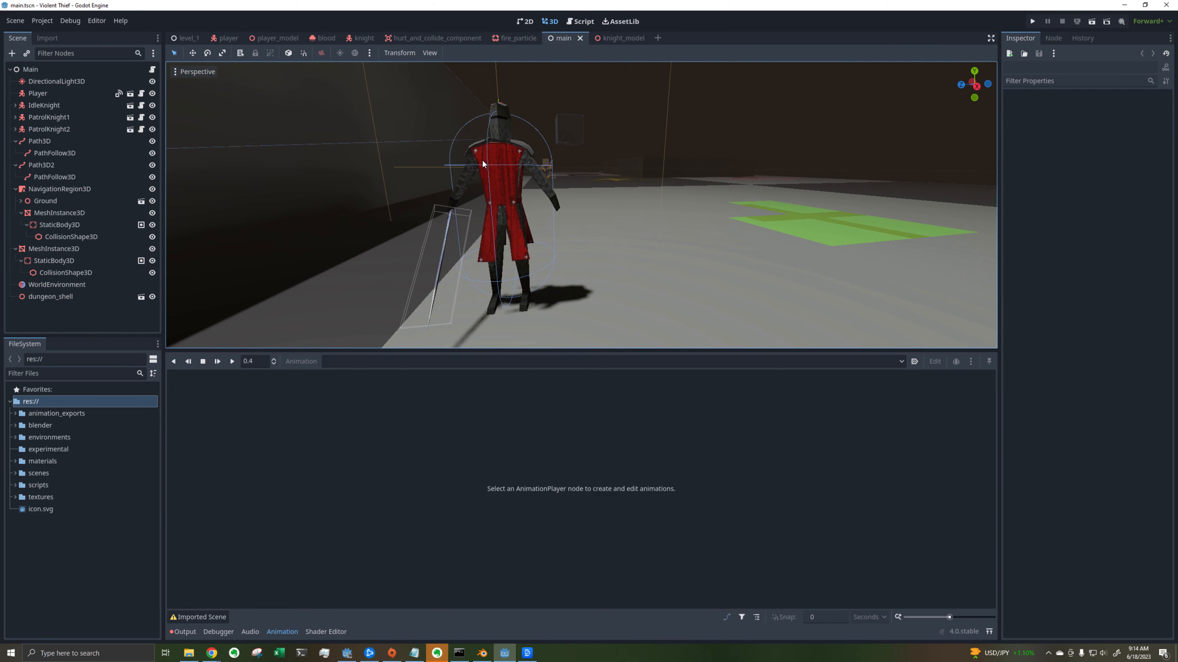
pyautogui.click(612, 38)
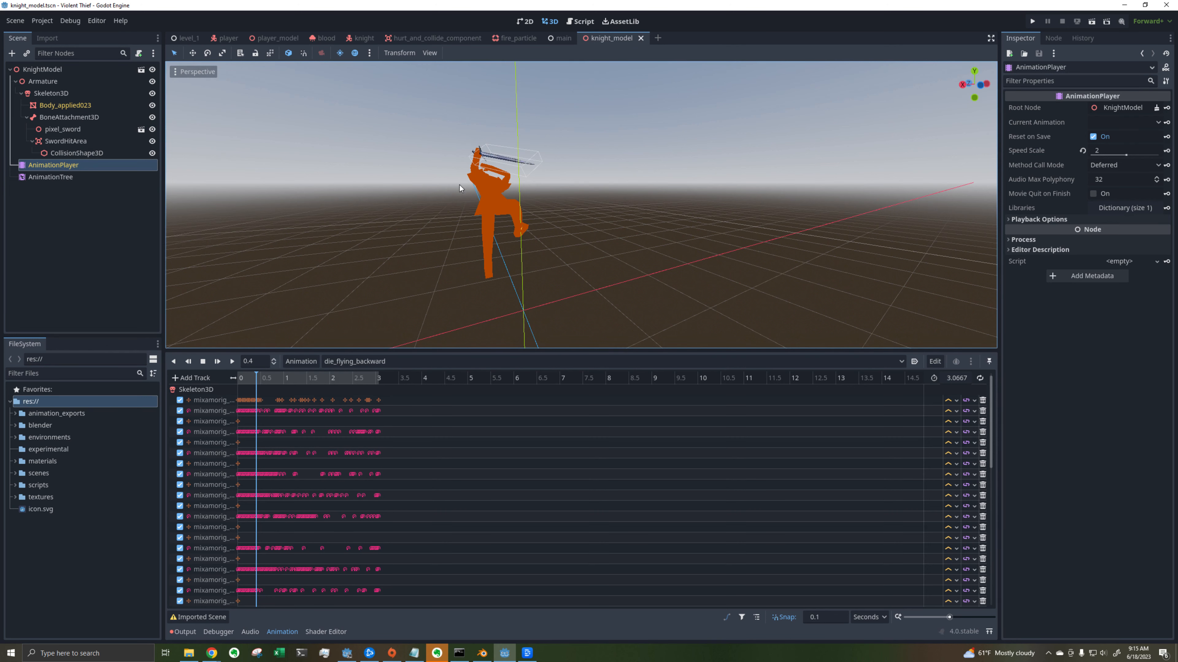
pyautogui.click(558, 38)
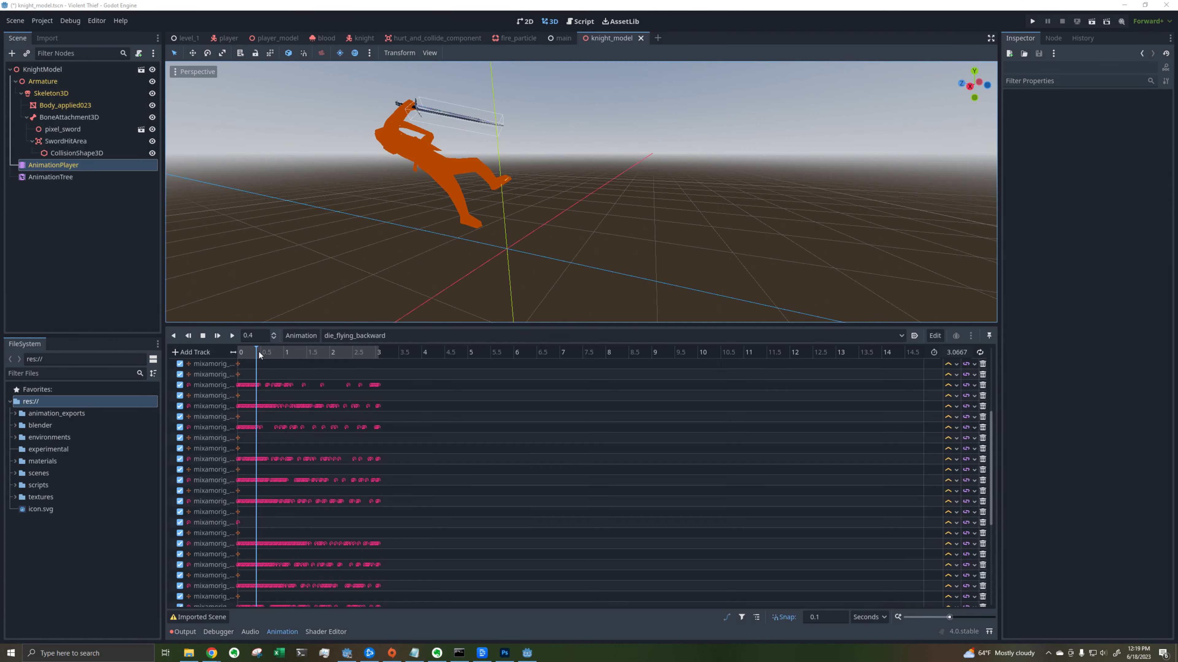
# Step: Apply the reset values to the knight from die_flying_backward at 0.4 s
pyautogui.moveTo(258, 355); pyautogui.dragTo(258, 356)
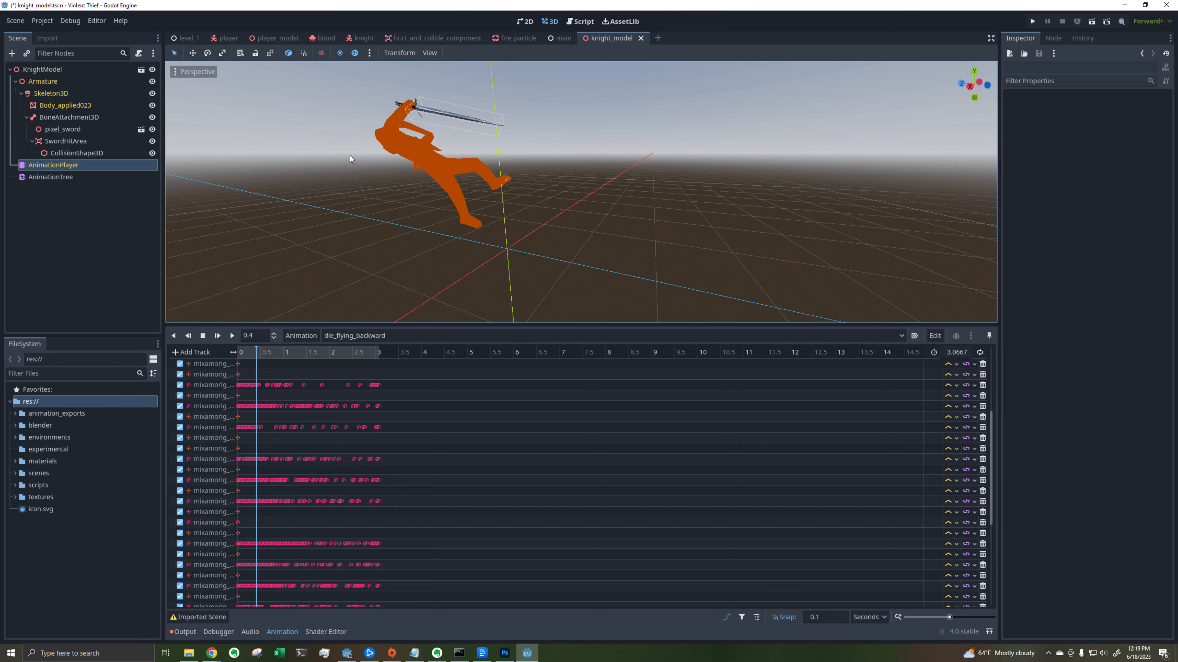
pyautogui.click(935, 340)
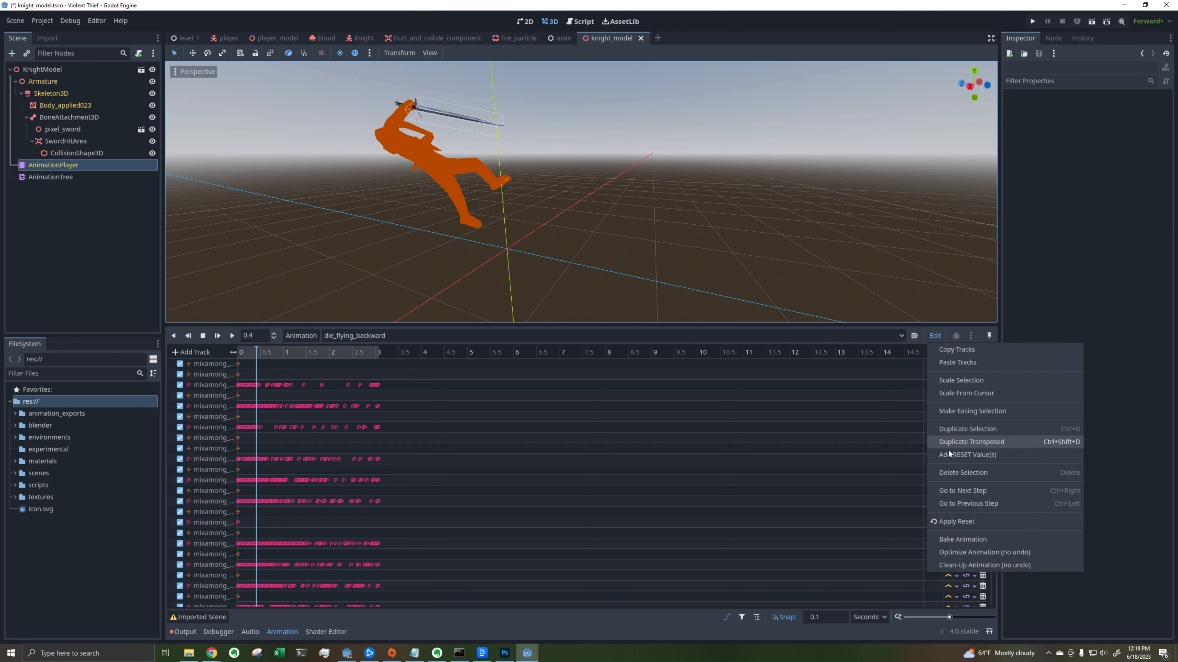
pyautogui.click(967, 520)
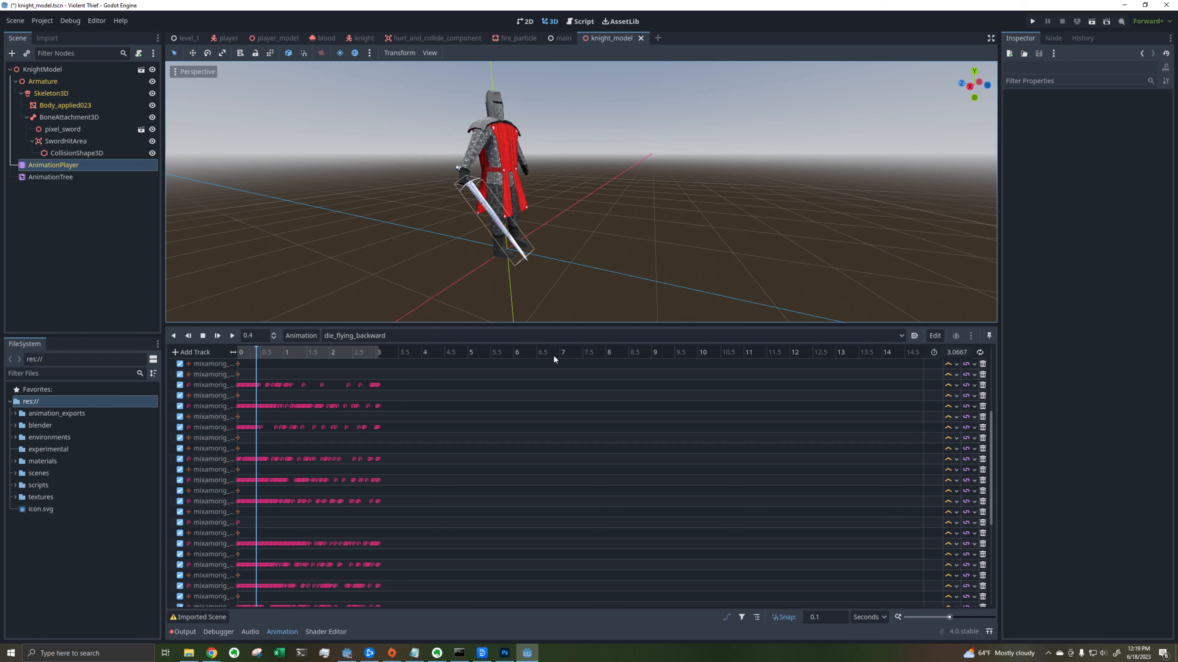
# Step: Switch to the RESET animation and bring up the list of animations again
pyautogui.click(384, 335)
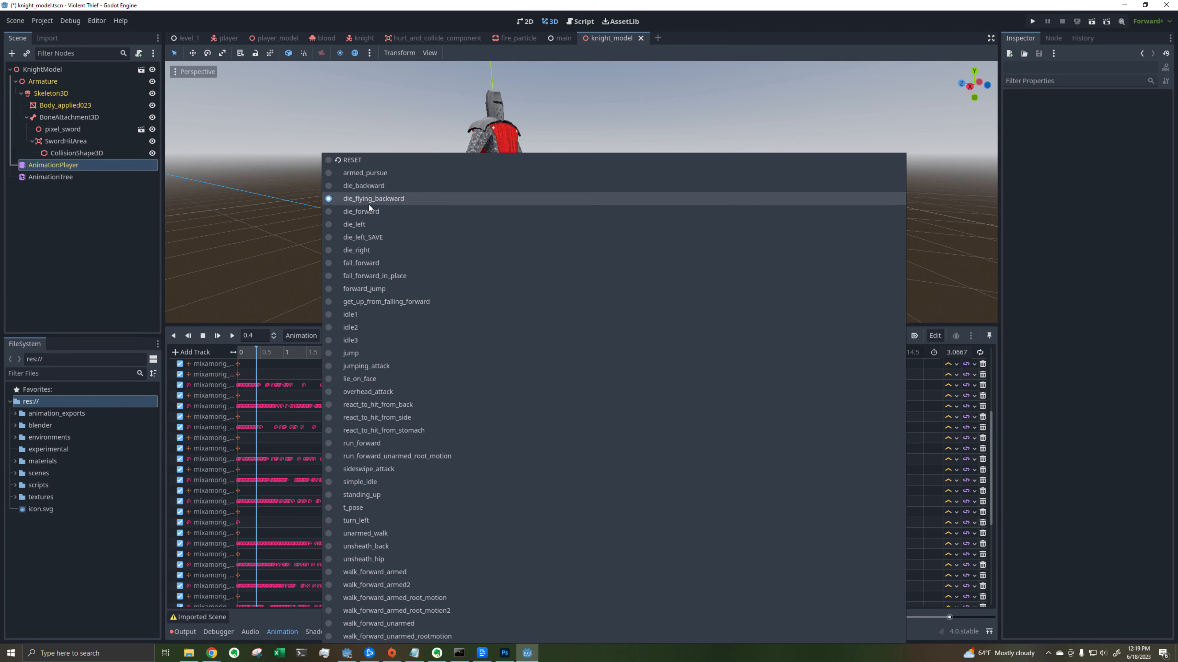
pyautogui.click(371, 159)
pyautogui.click(386, 337)
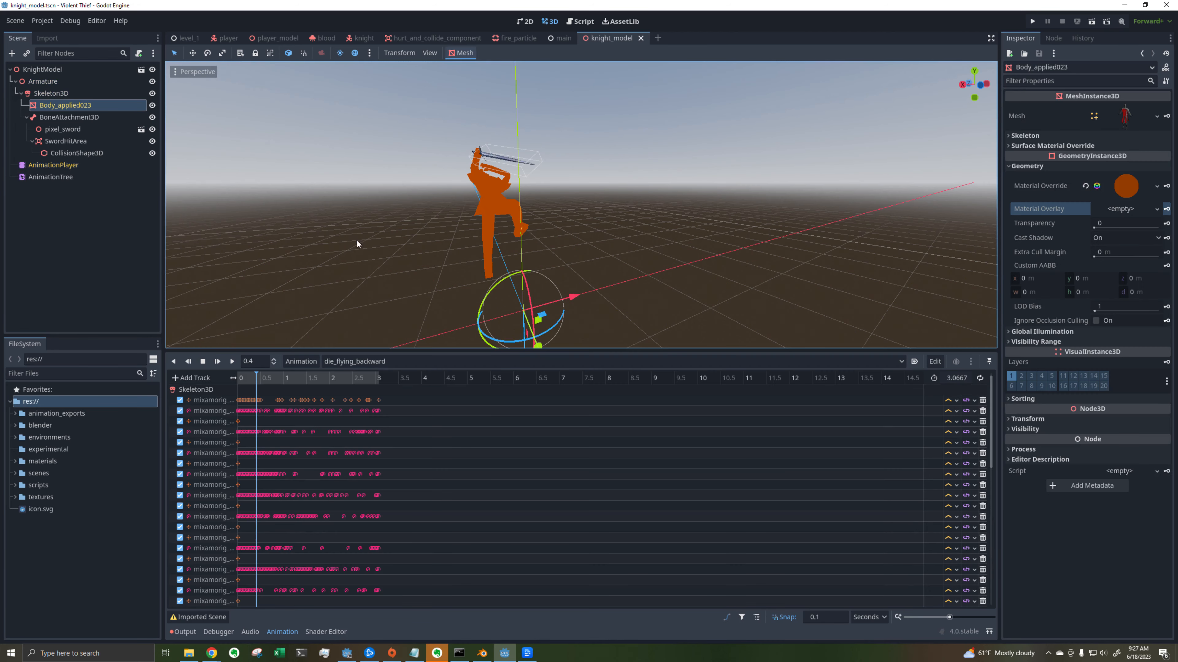
# Step: Key Body_applied023's Material Overlay property at 0.4 s in the die_flying_backward animation
pyautogui.click(1166, 209)
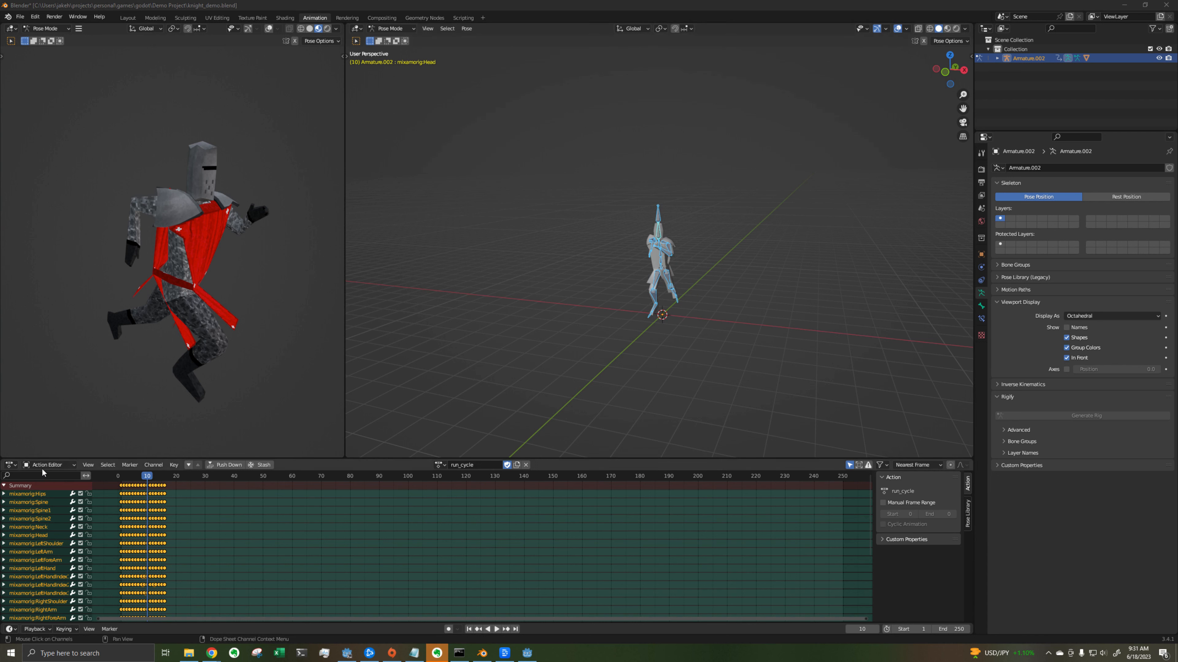
# Step: In Blender's Action Editor, duplicate the run_cycle action and name the copy RESET
pyautogui.click(10, 465)
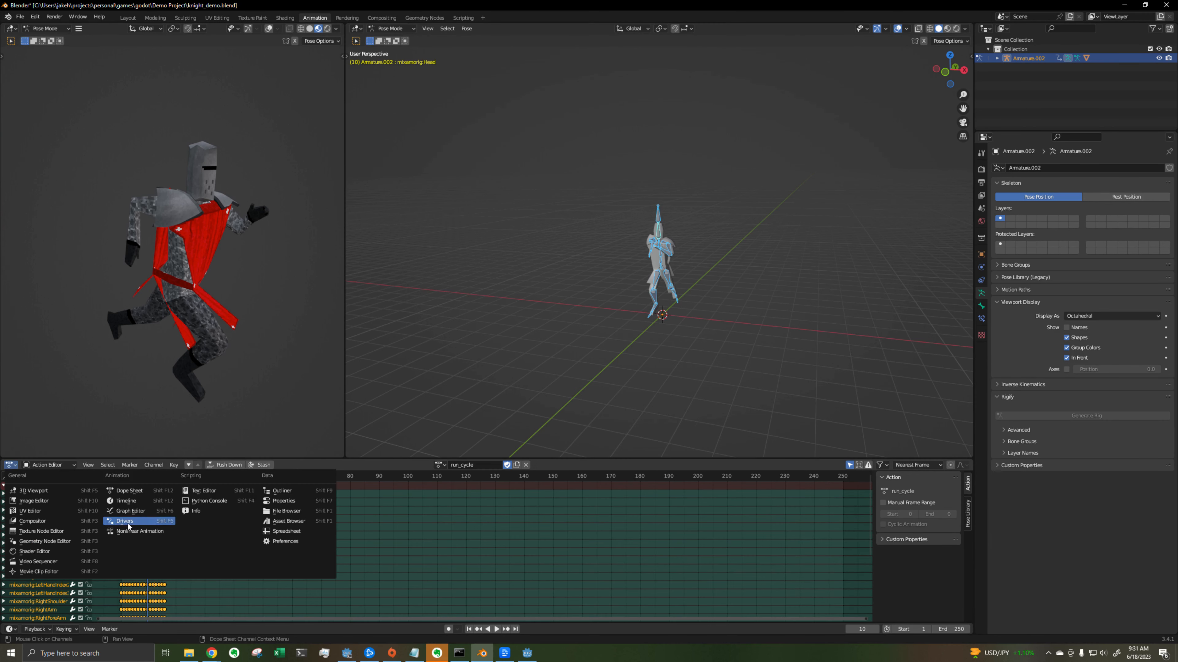
pyautogui.click(47, 465)
pyautogui.click(47, 465)
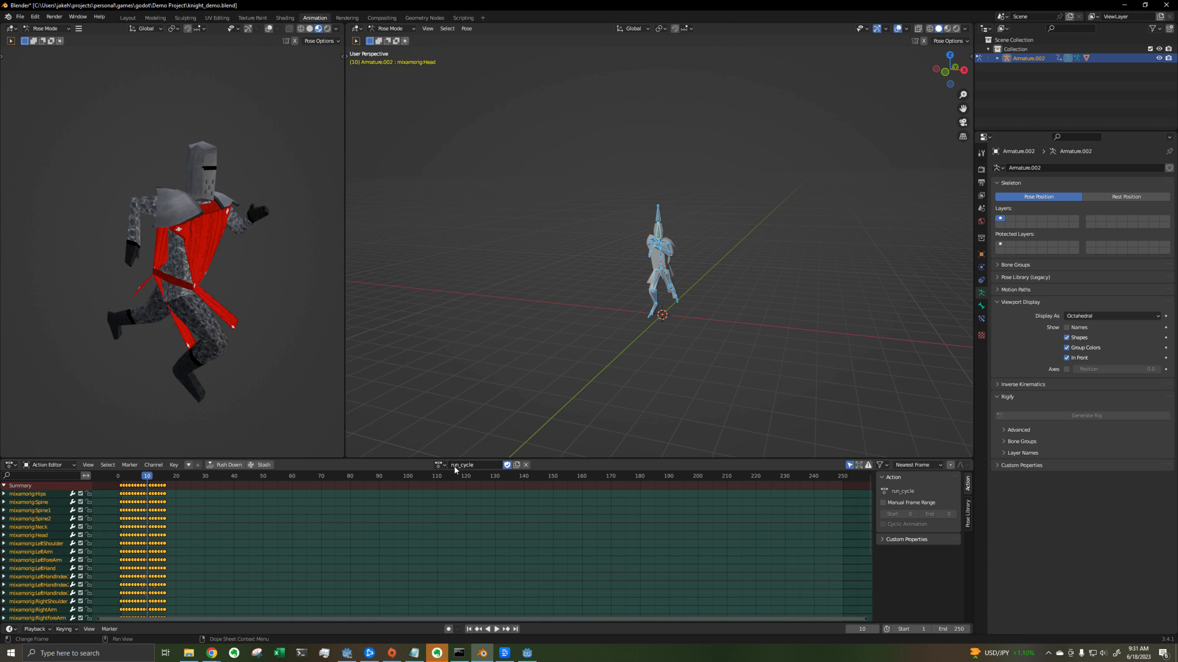
pyautogui.click(518, 465)
pyautogui.click(477, 465)
pyautogui.write('RESET')
# Step: Delete all keyframes from the RESET action
pyautogui.click(131, 485)
pyautogui.click(189, 504)
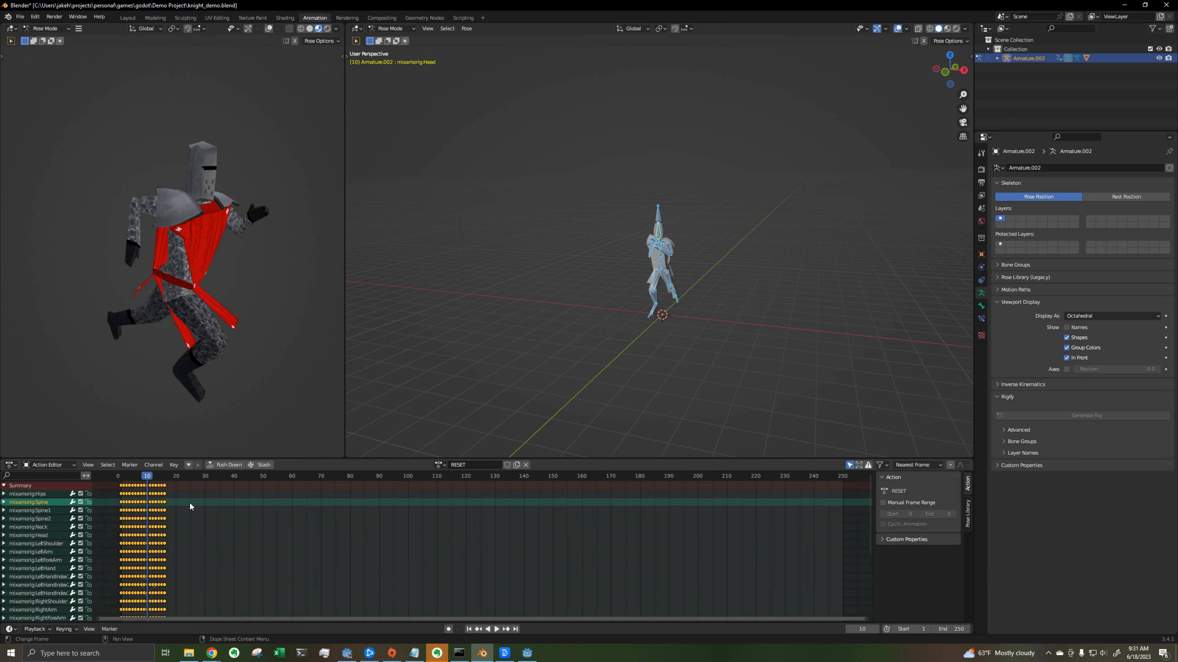
pyautogui.press('x')
pyautogui.click(190, 504)
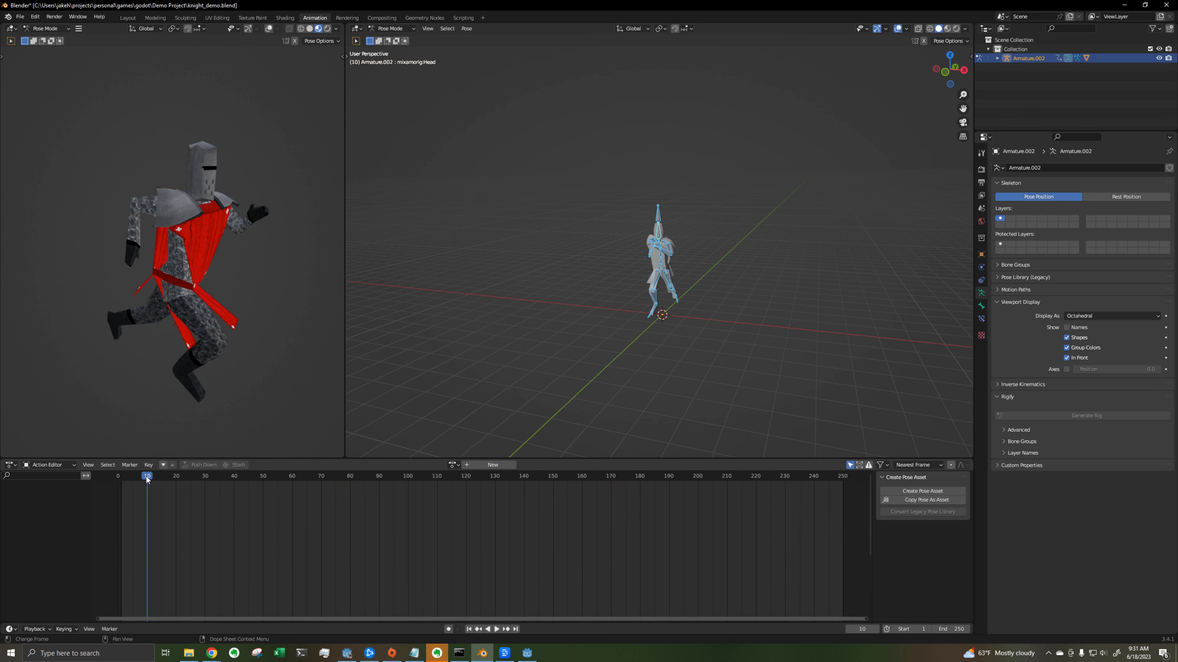
# Step: Load the RESET action at frame 1 and clear the rotation and location of the armature's selected bones
pyautogui.moveTo(146, 480); pyautogui.dragTo(121, 480)
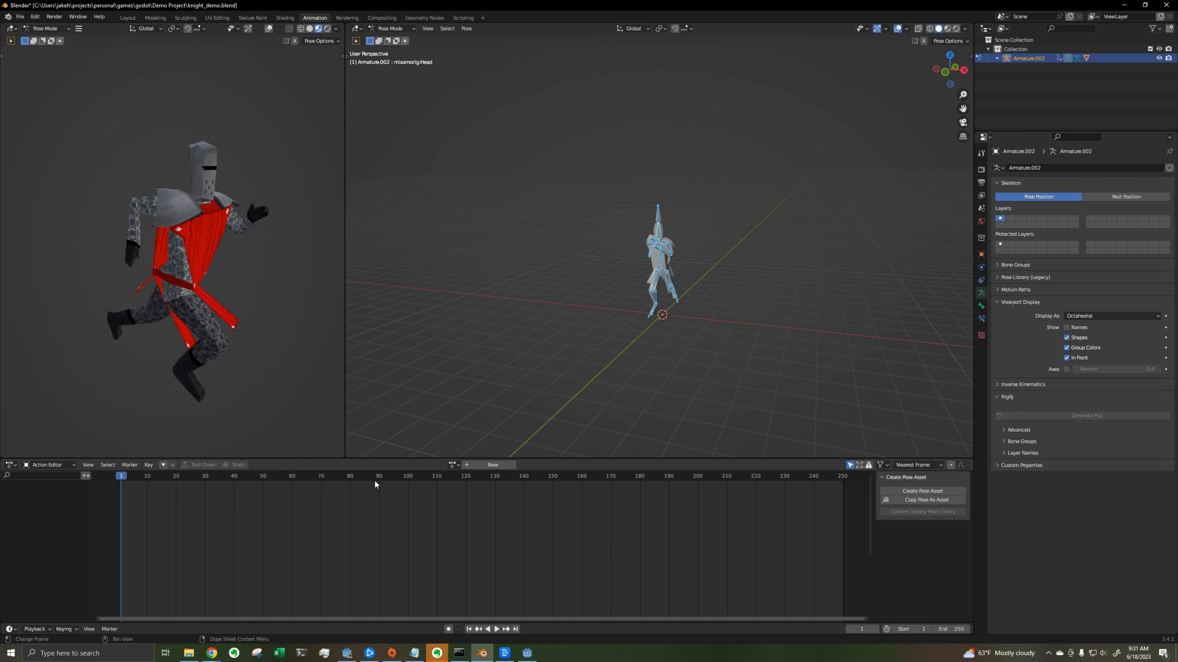
pyautogui.click(458, 465)
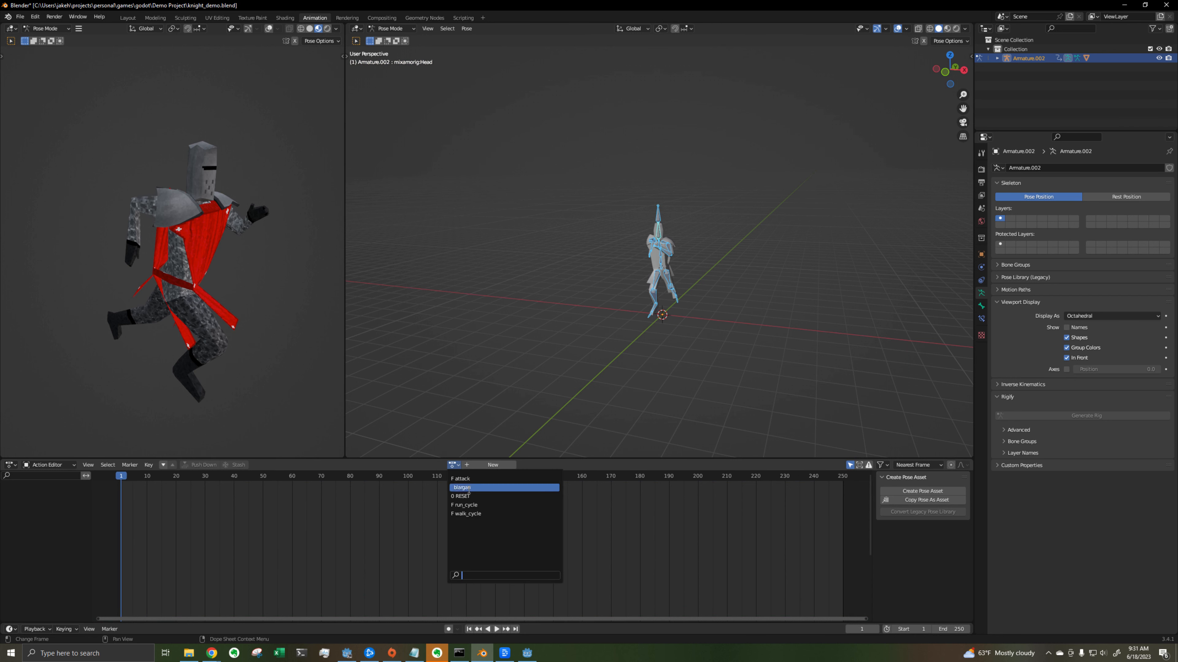
pyautogui.click(472, 496)
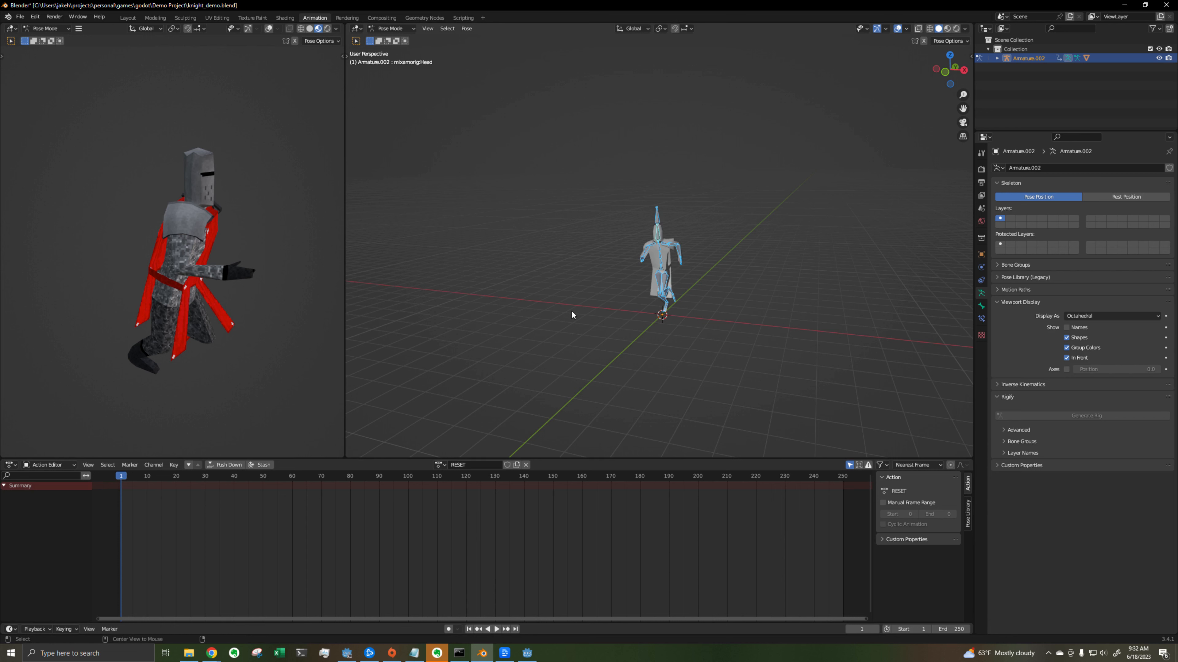
pyautogui.hotkey('alt', 'r')
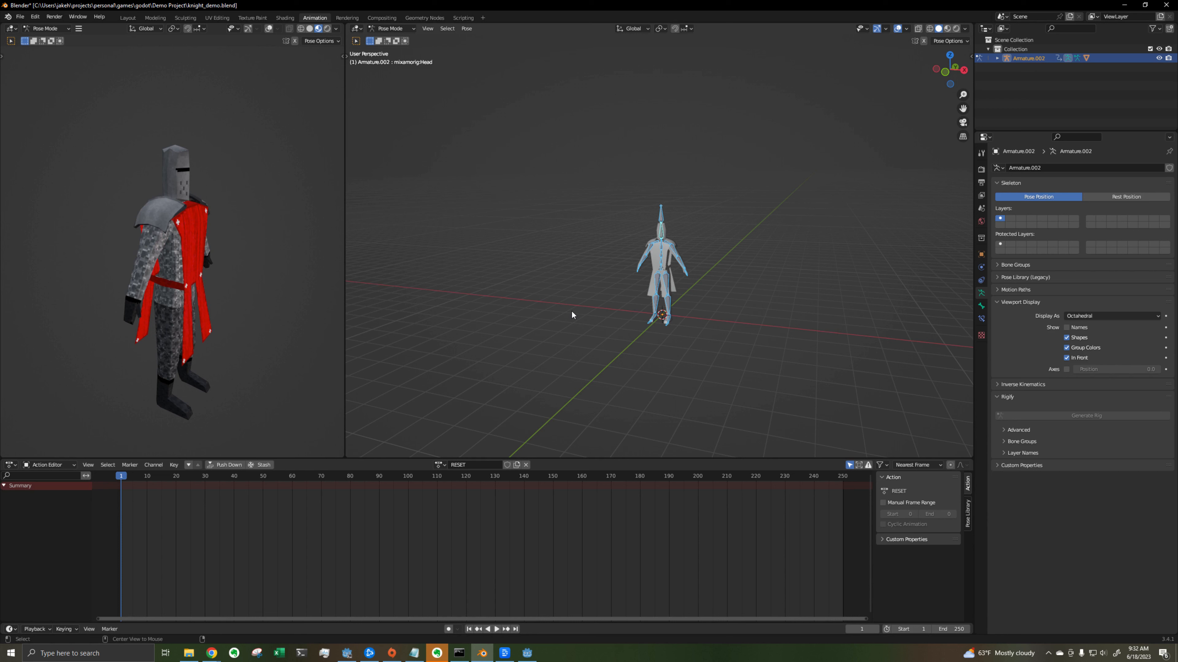
pyautogui.hotkey('alt', 'g')
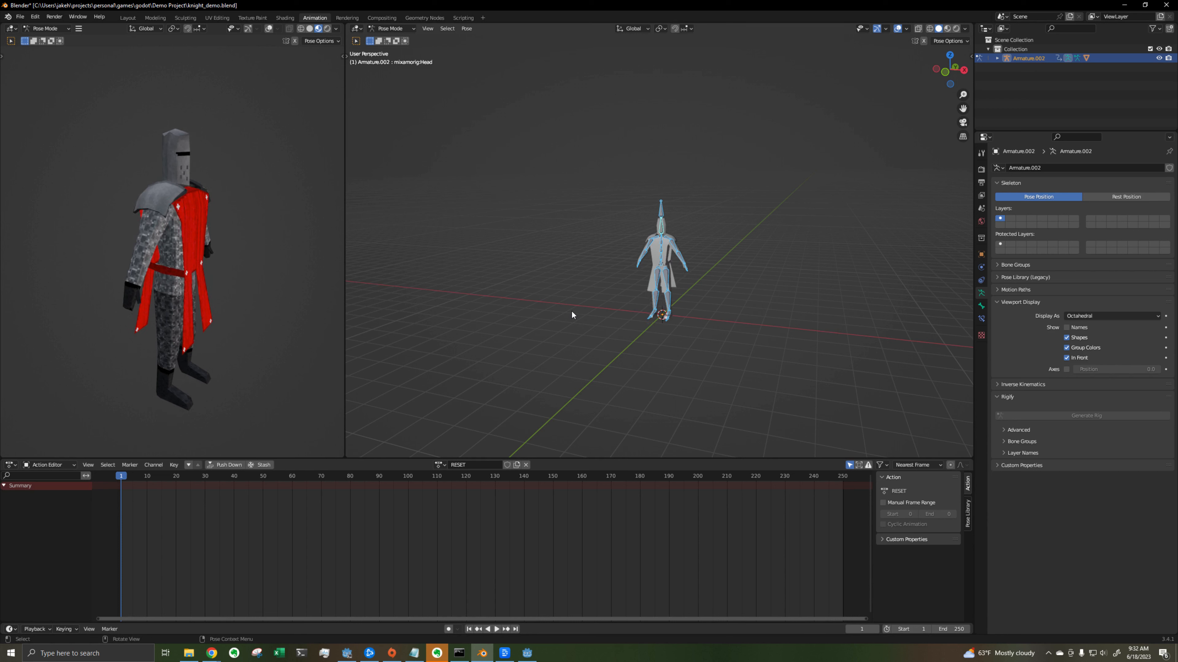
# Step: Insert Location & Rotation keyframes for the selected bones and toggle Fake User on the RESET action
pyautogui.press('i')
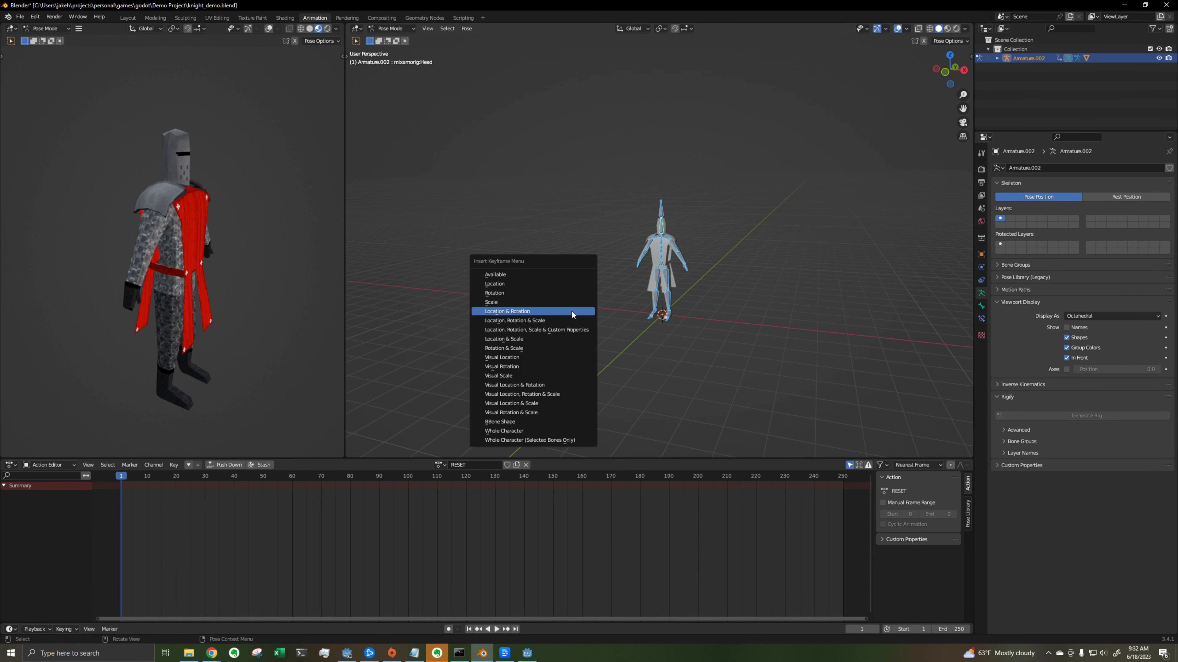
pyautogui.click(571, 311)
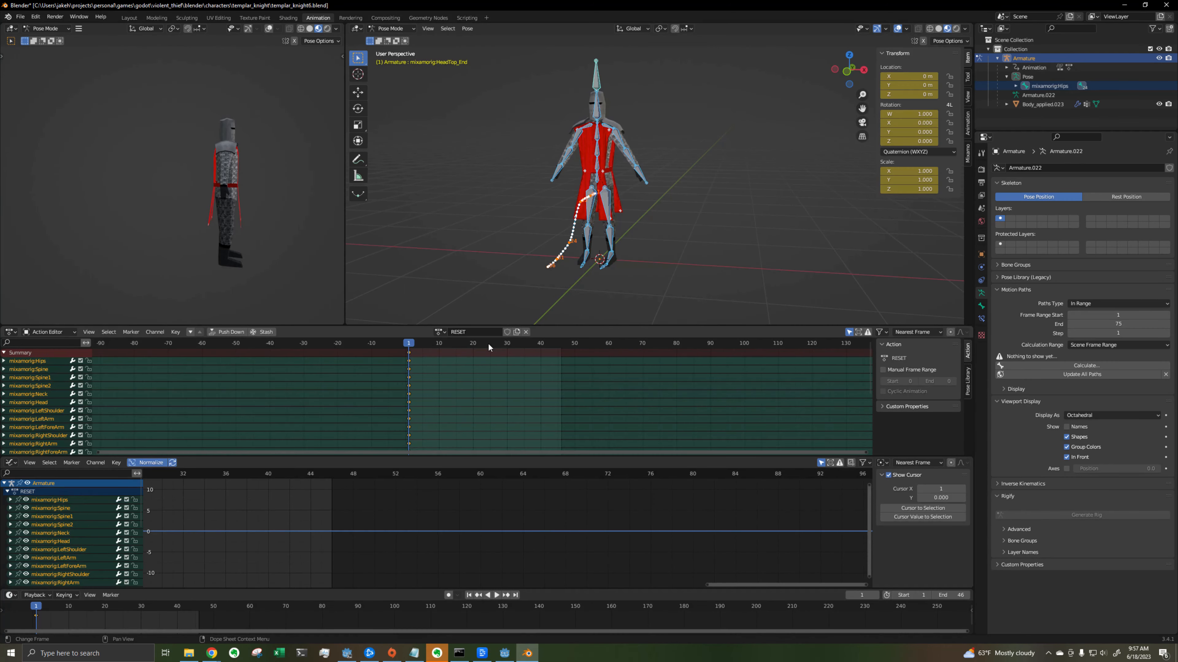
pyautogui.click(507, 332)
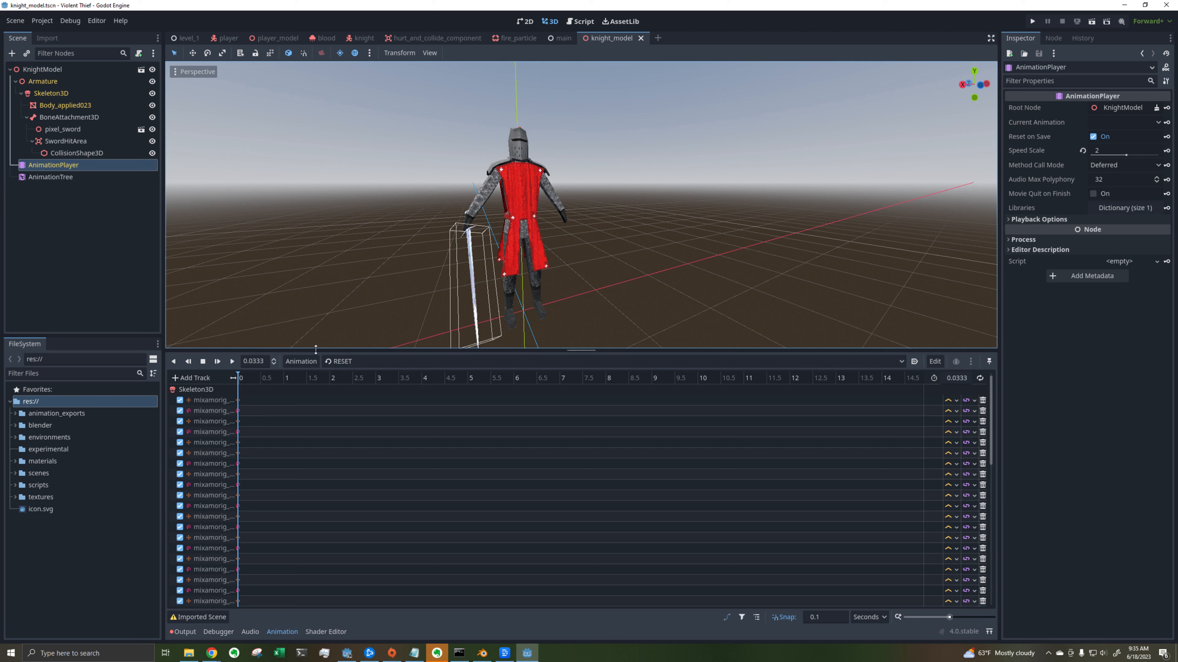
# Step: In Godot, open the advanced import settings for templar_knight6.blend in the blender/characters/templar_knight folder
pyautogui.click(15, 425)
pyautogui.click(26, 470)
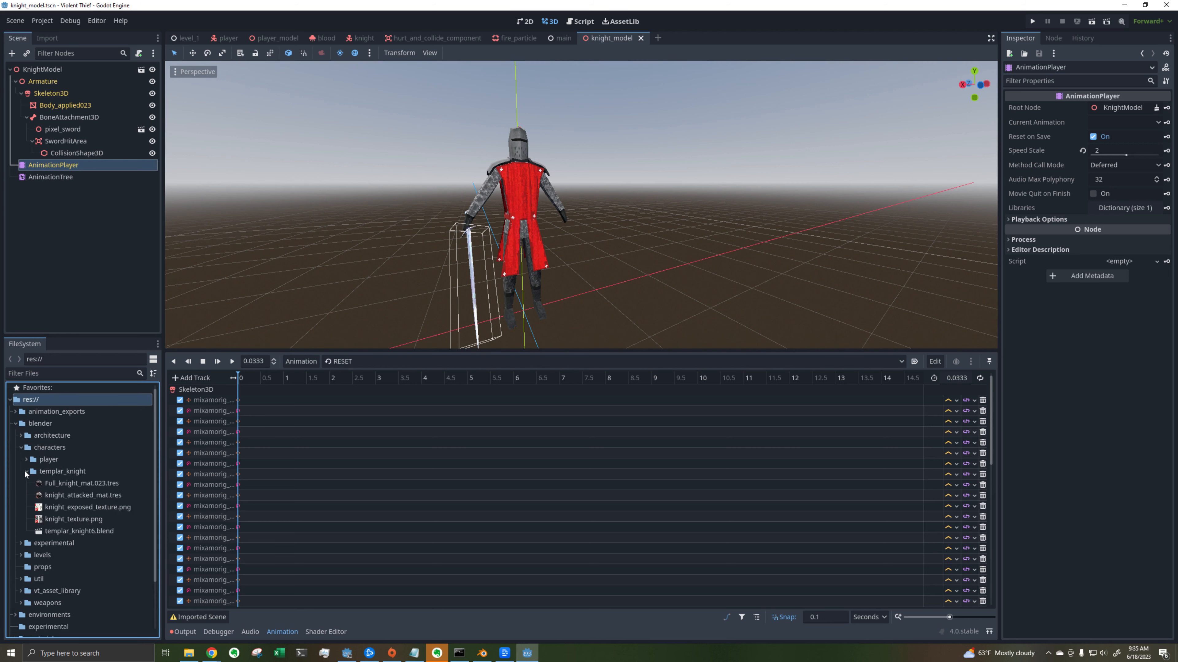
pyautogui.click(74, 531)
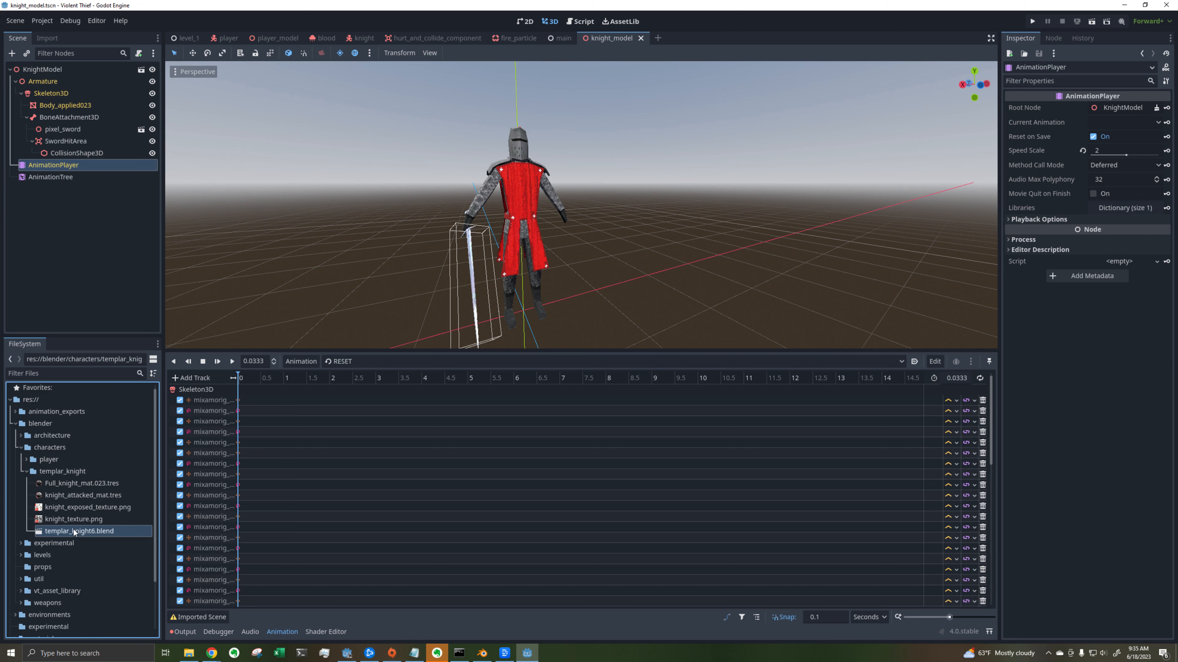
pyautogui.click(47, 38)
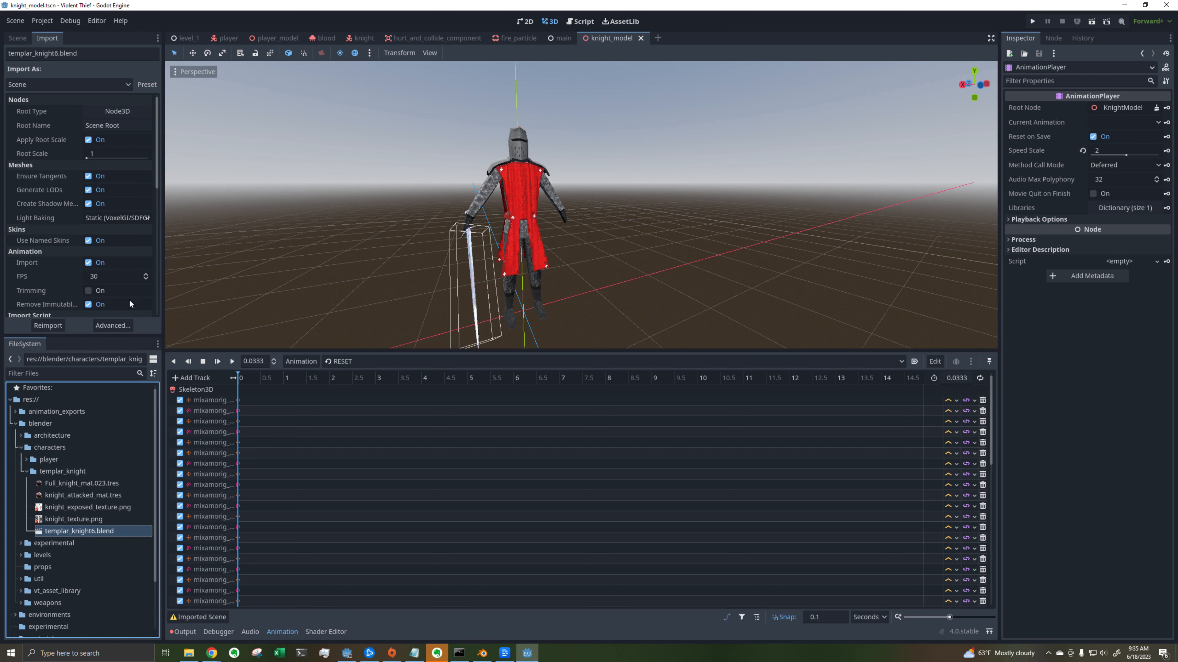
pyautogui.click(113, 325)
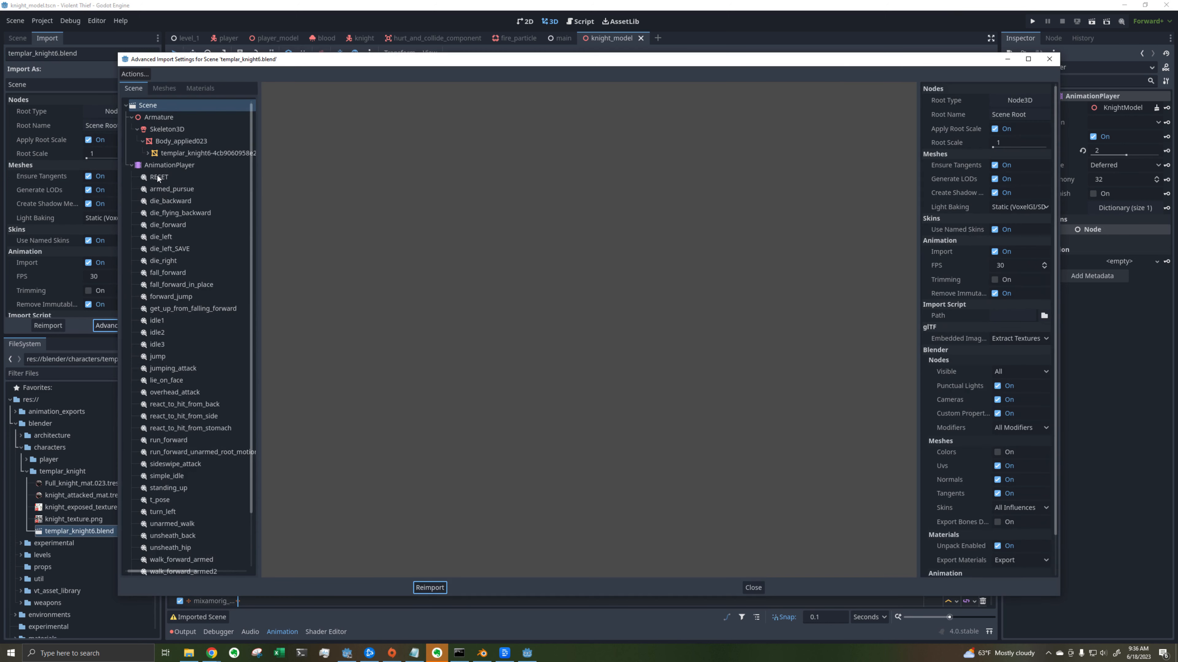
# Step: Check the RESET animation's Save to File path and Keep Custom Tracks options, and reimport the scene
pyautogui.click(159, 177)
pyautogui.scroll(-3, 596, 208)
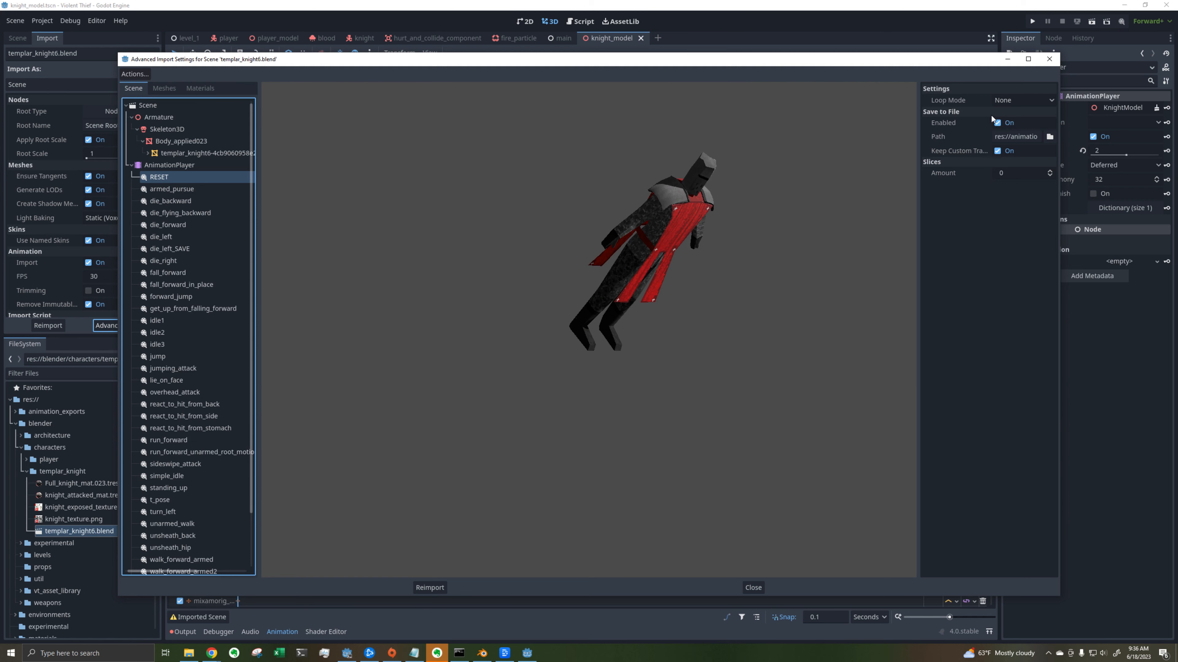
pyautogui.click(1049, 137)
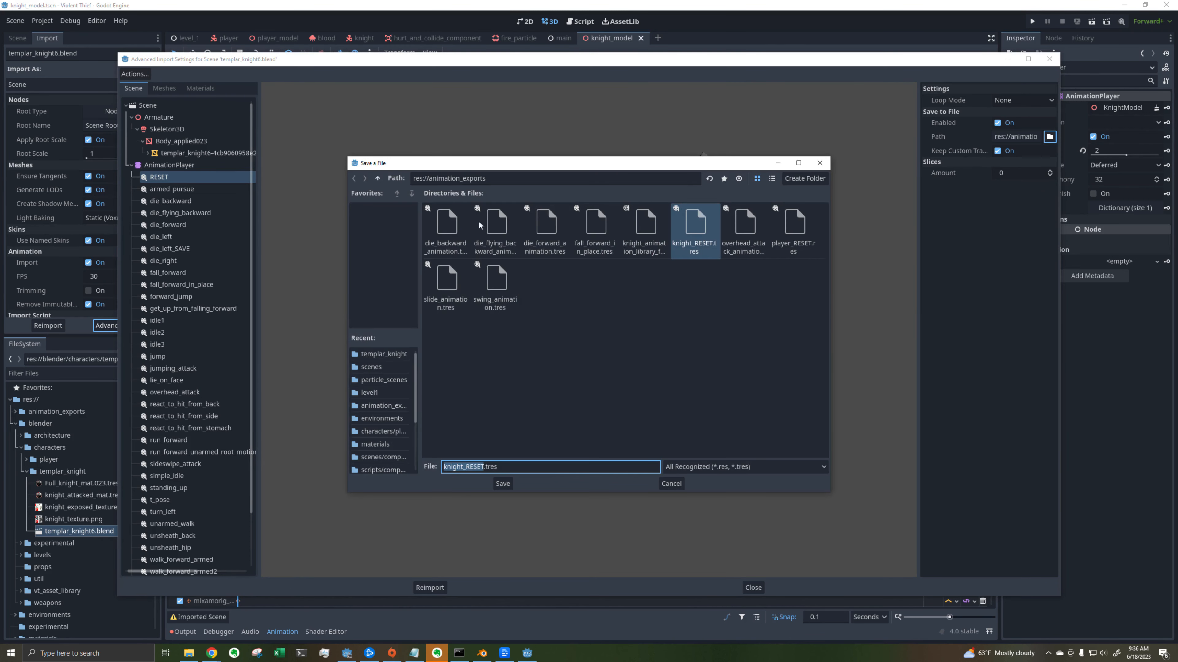
pyautogui.click(670, 318)
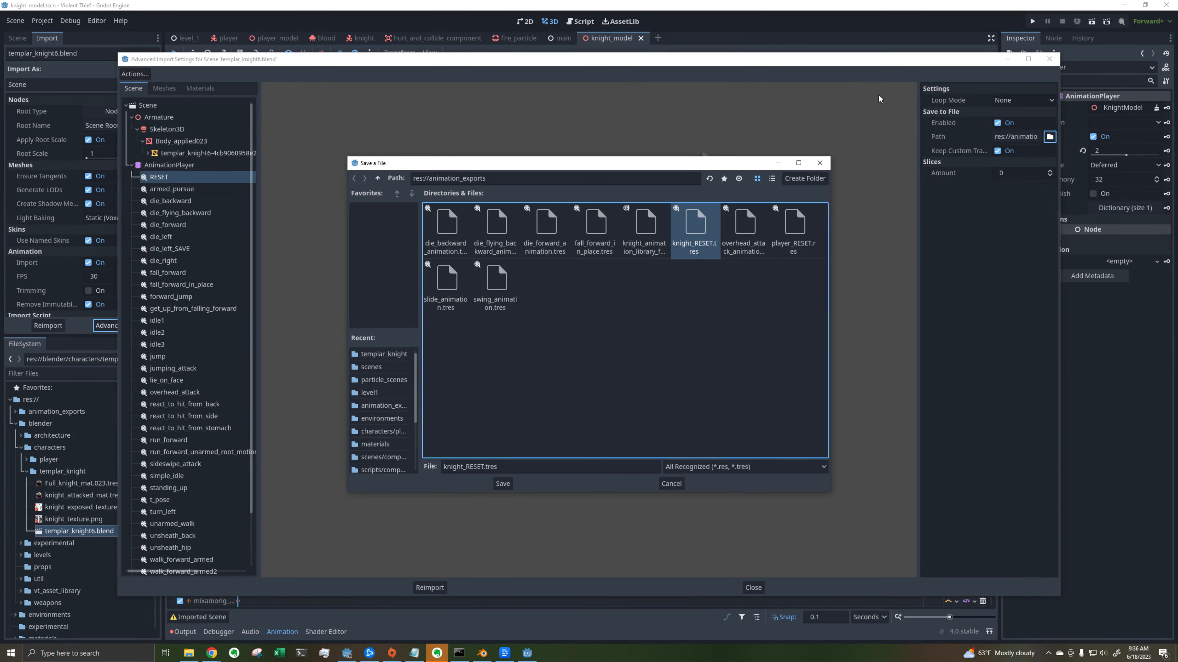
pyautogui.click(819, 163)
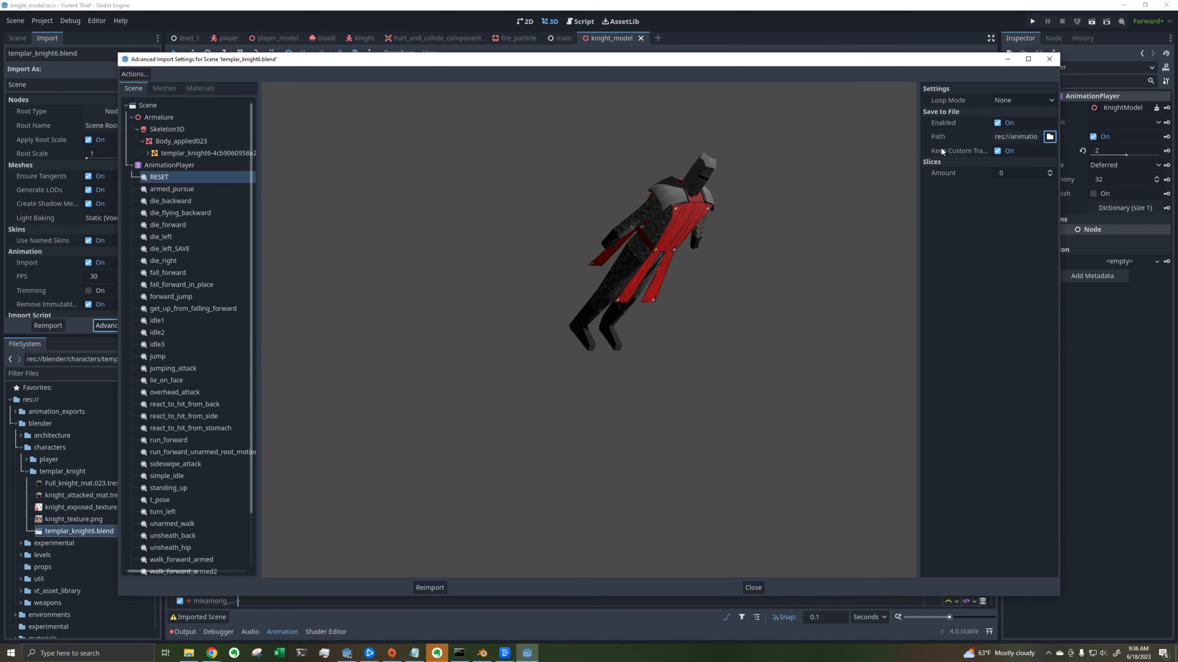
pyautogui.moveTo(924, 149); pyautogui.dragTo(871, 149)
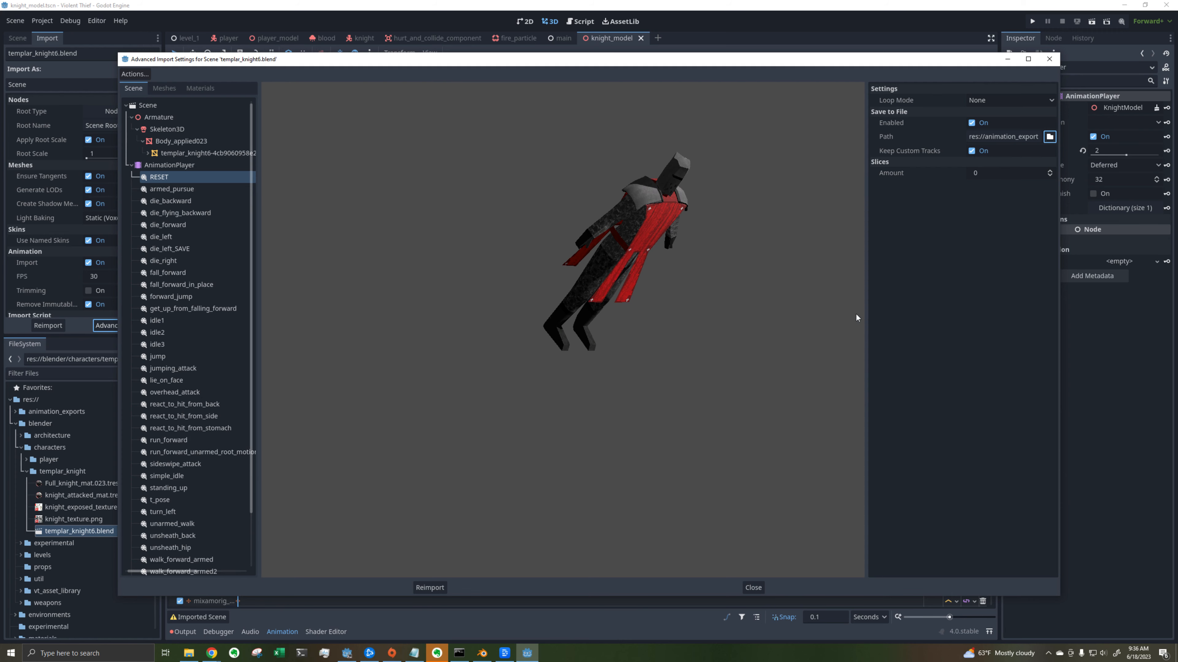
pyautogui.click(428, 587)
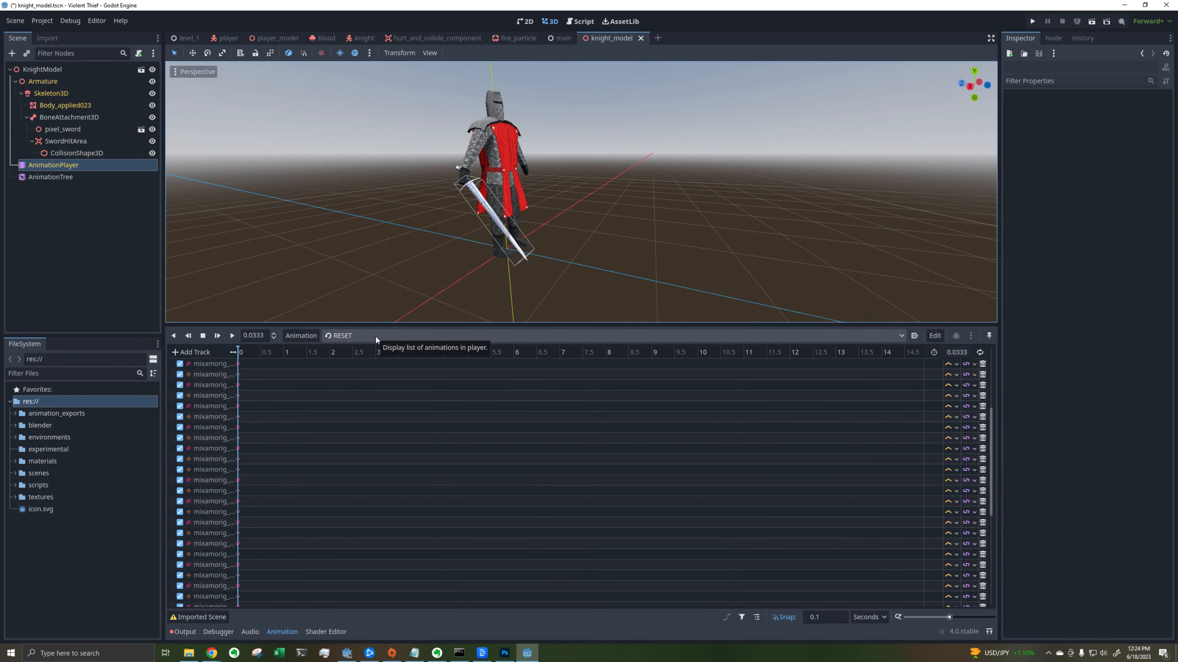
# Step: Key Body_applied023's Material Overlay at 0.4 s in die_flying_backward, creating the property track together with its RESET track
pyautogui.click(376, 335)
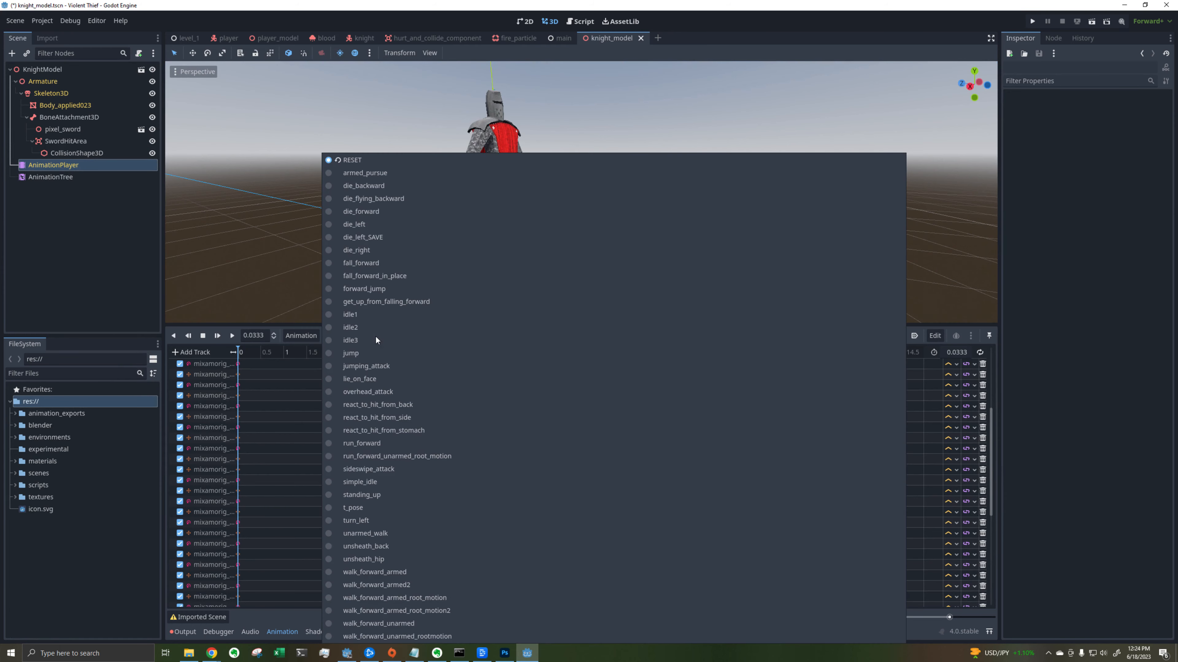
pyautogui.click(398, 199)
pyautogui.moveTo(257, 351); pyautogui.dragTo(258, 352)
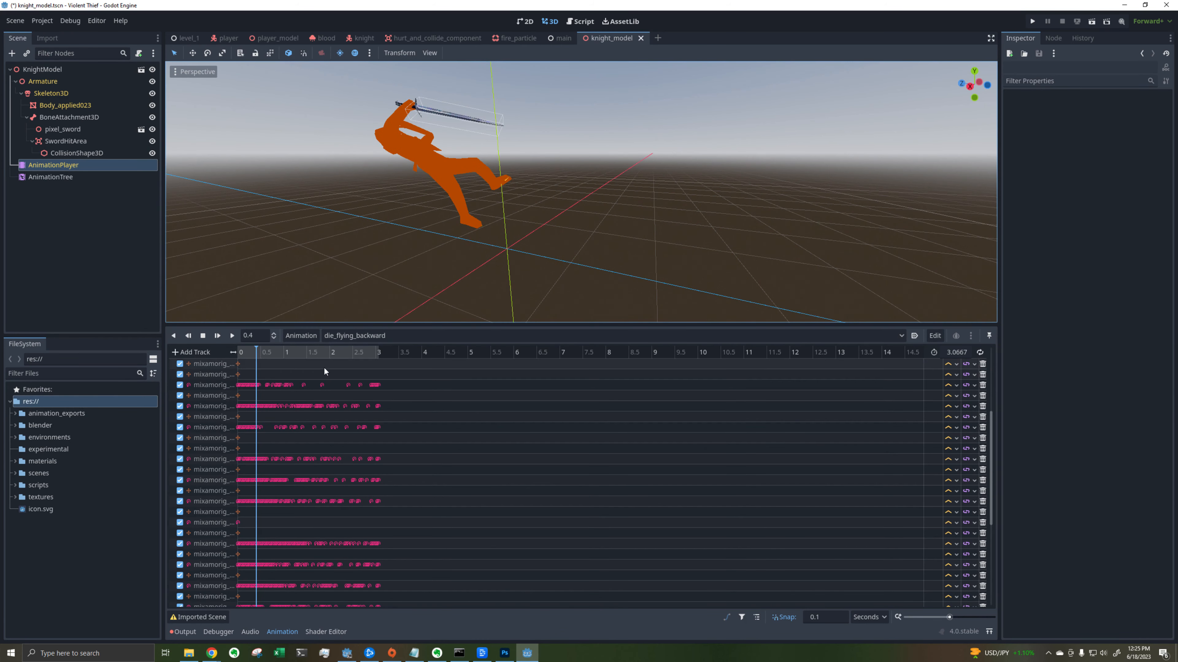
pyautogui.click(1168, 210)
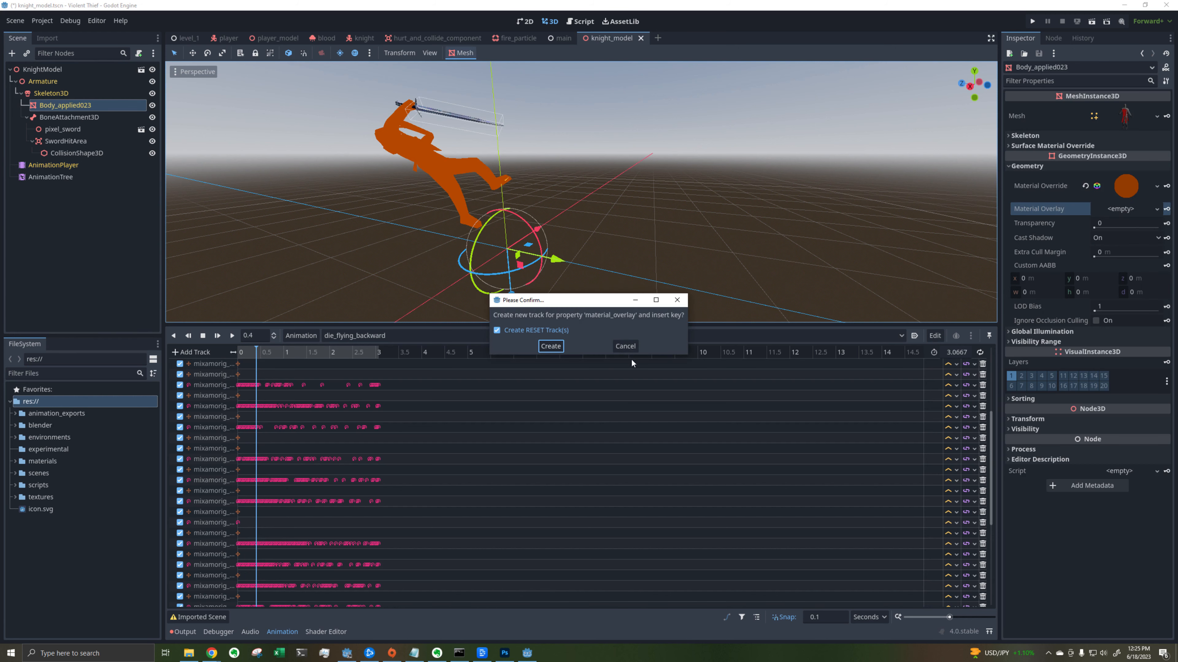
pyautogui.click(550, 346)
# Step: Switch to the RESET animation, check Body_applied023's tracks and start adding a Property Track
pyautogui.click(371, 336)
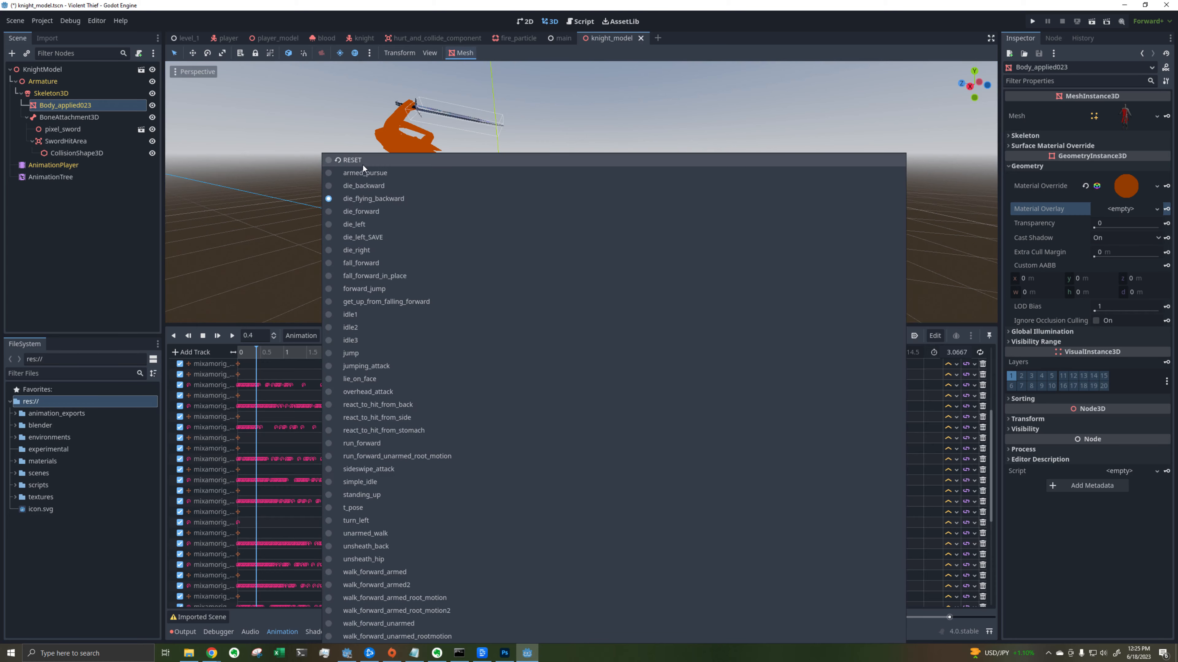
pyautogui.click(363, 164)
pyautogui.scroll(-5, 338, 457)
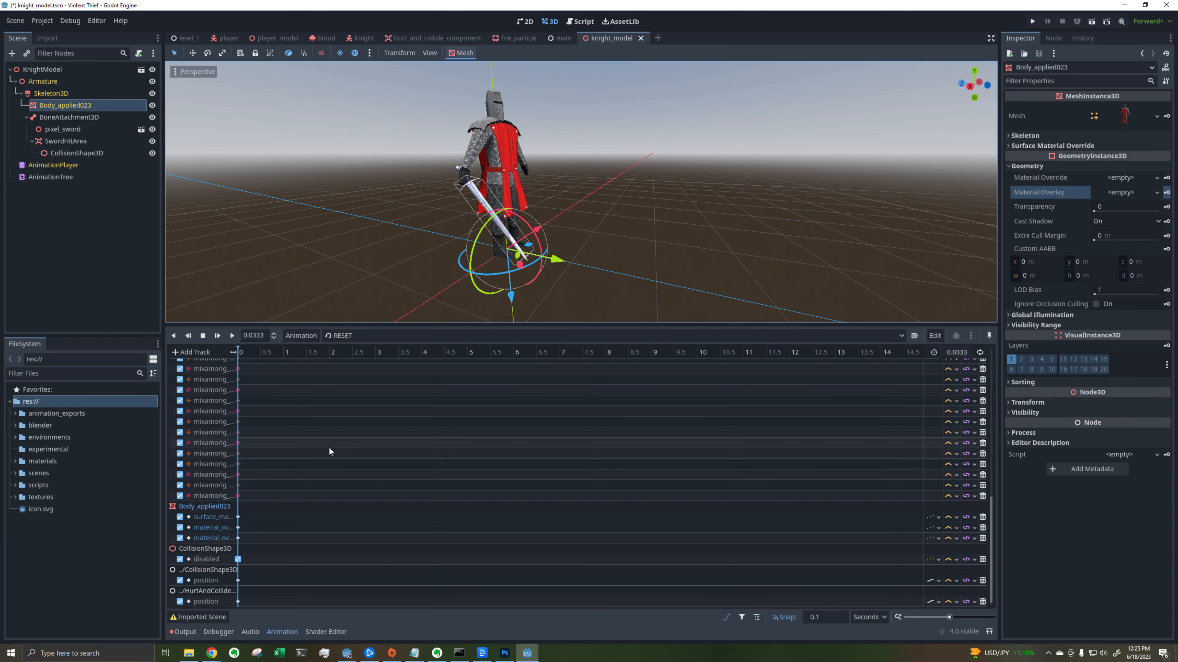
pyautogui.click(201, 353)
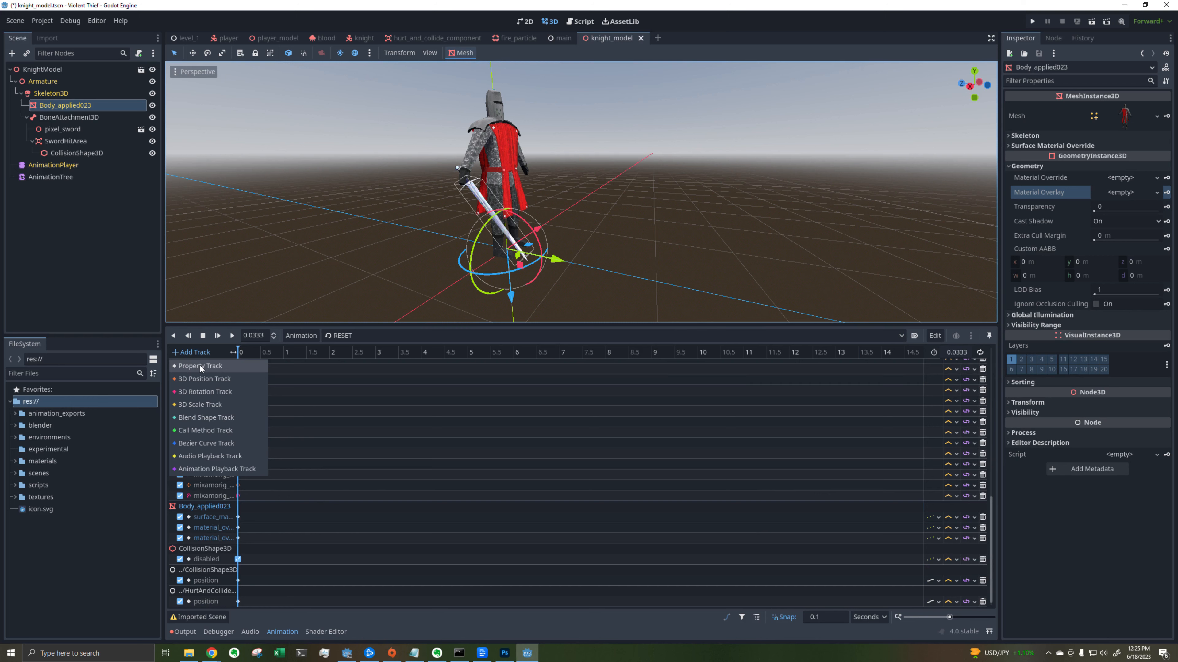
pyautogui.click(200, 366)
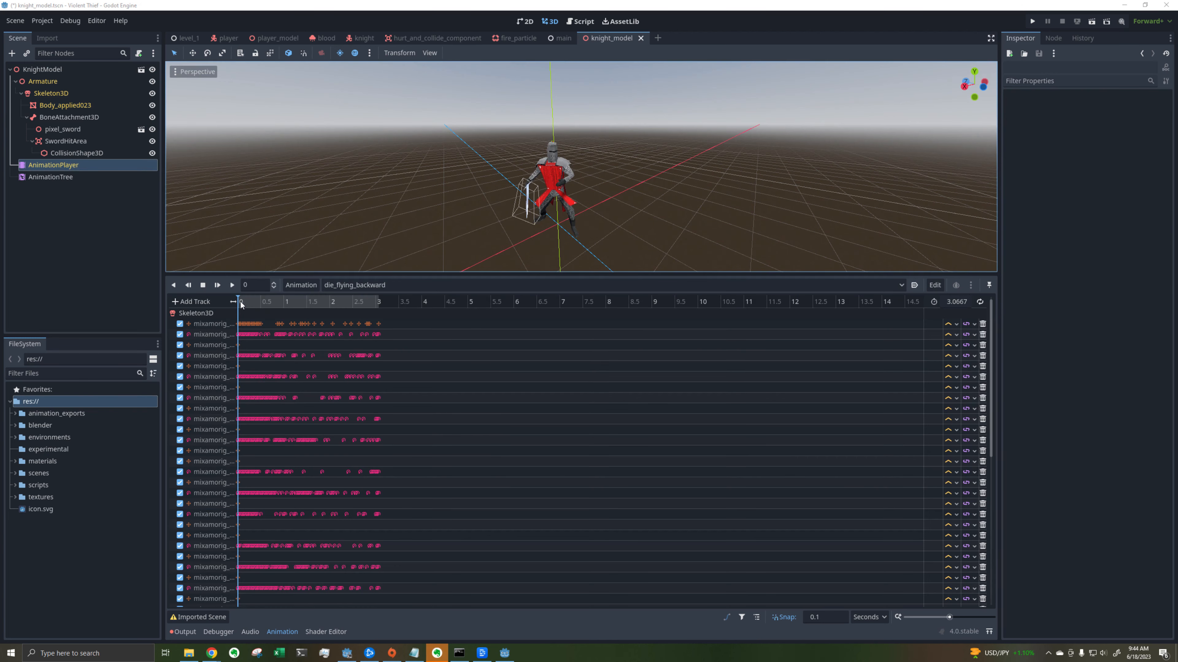
# Step: Scrub the die_flying_backward animation at its start
pyautogui.moveTo(238, 302)
pyautogui.mouseDown()
pyautogui.moveTo(378, 316)
pyautogui.moveTo(238, 314)
pyautogui.mouseUp()
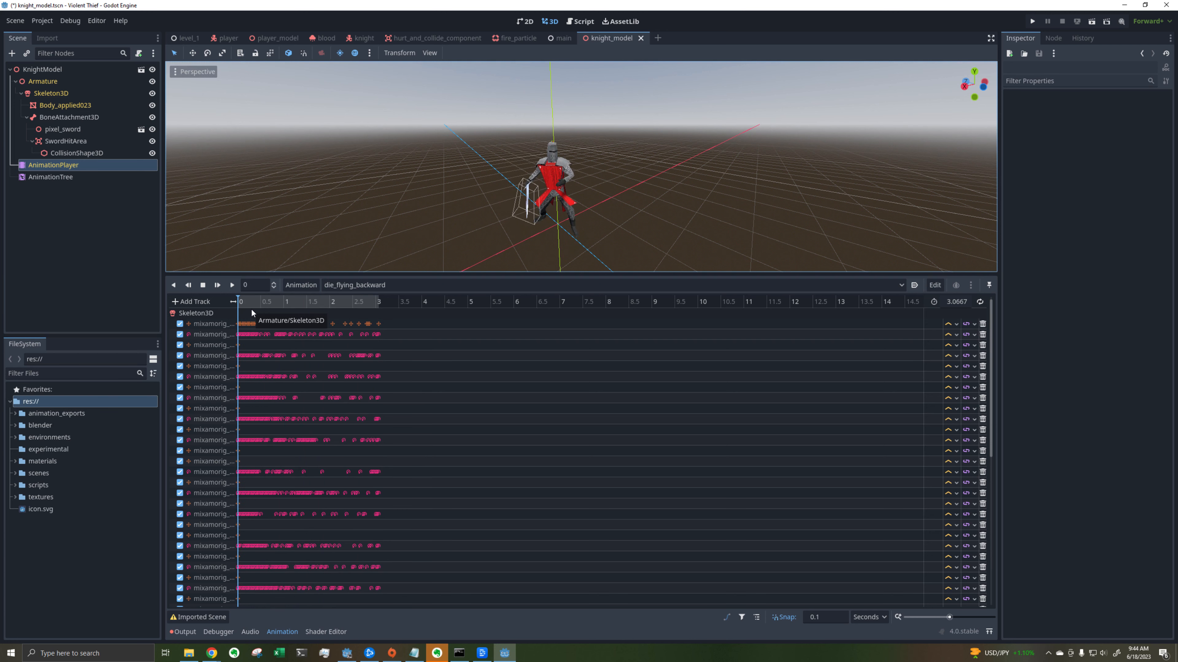